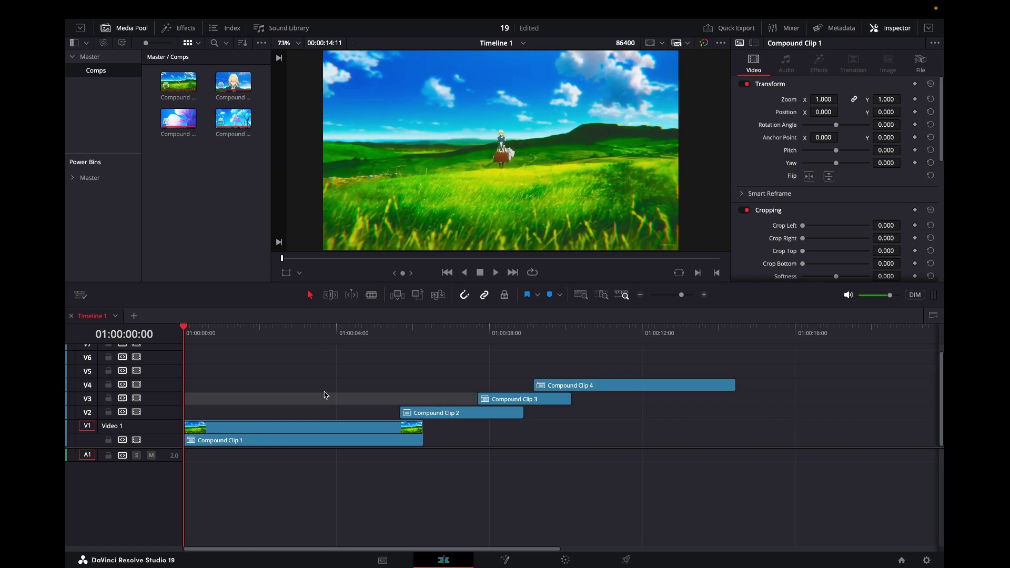
Step: Move the playhead to 01:00:05:16, where Compound Clip 2 starts overlapping the end of Compound Clip 1
mouse_move(395, 349)
left_mouse_down()
mouse_move(525, 349)
mouse_move(392, 350)
mouse_move(401, 349)
left_mouse_up()
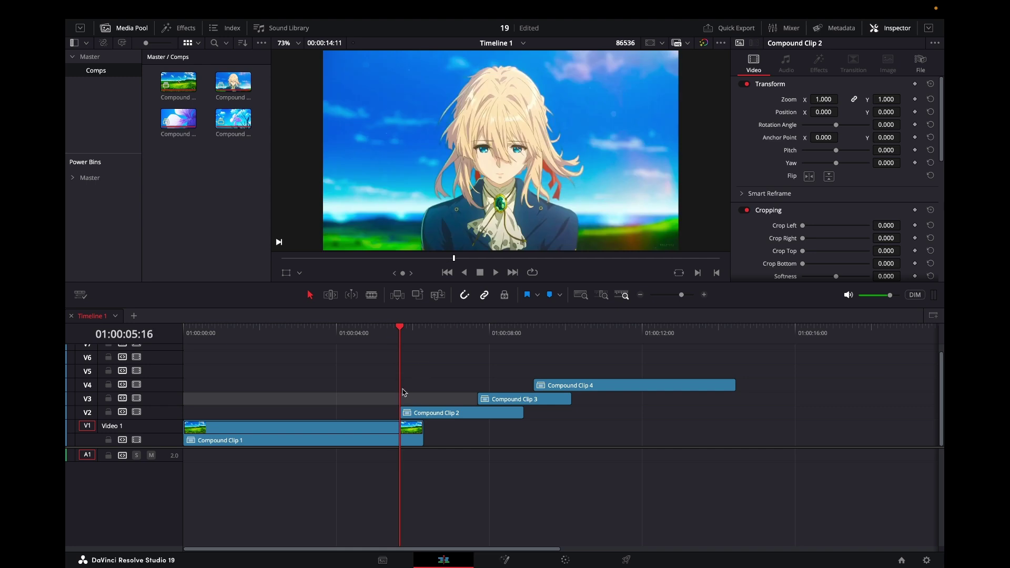
left_click_drag(395, 385, 449, 467)
left_click(448, 468)
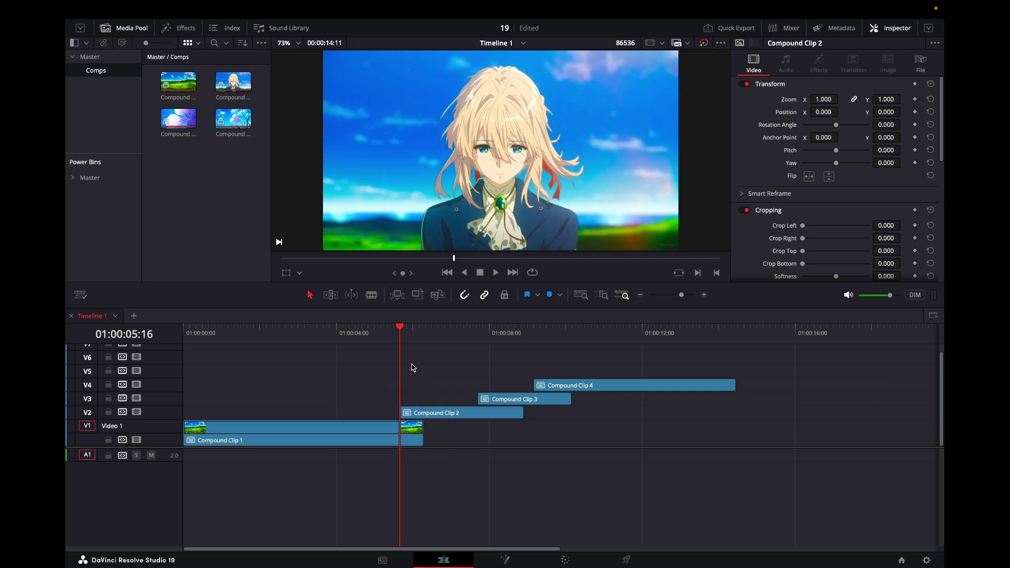
left_click_drag(412, 391, 418, 451)
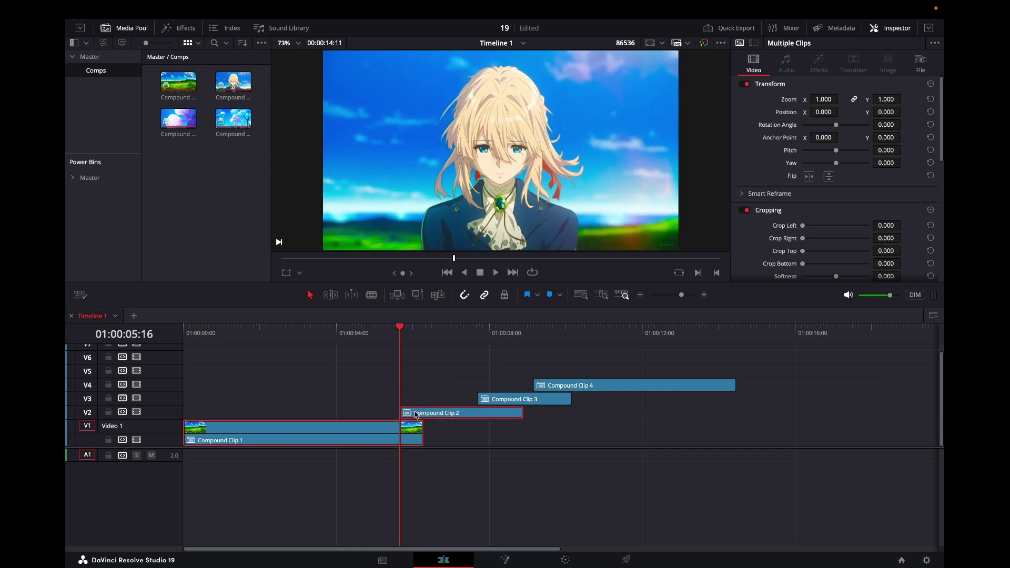
left_click(420, 387)
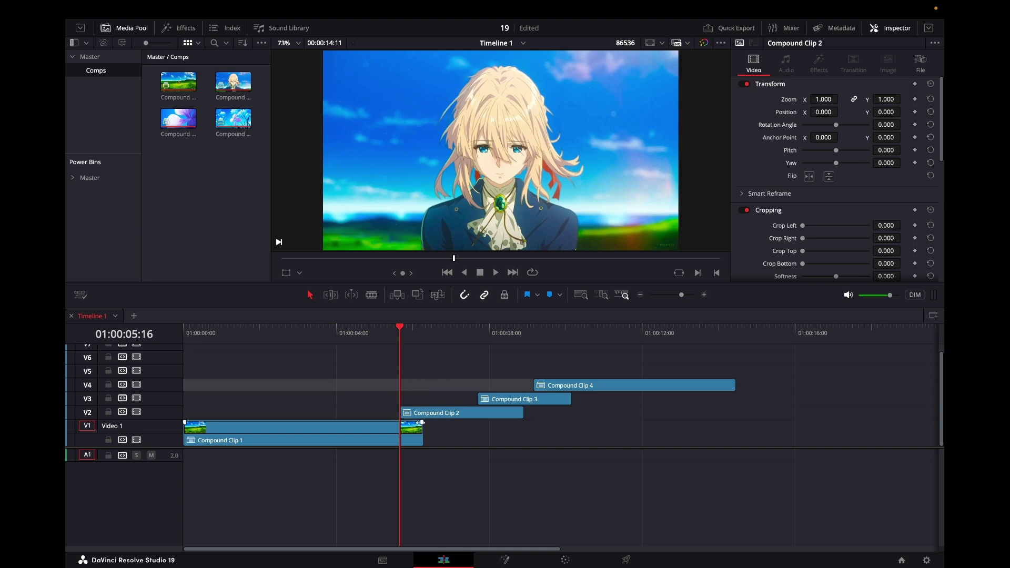
left_click(438, 415)
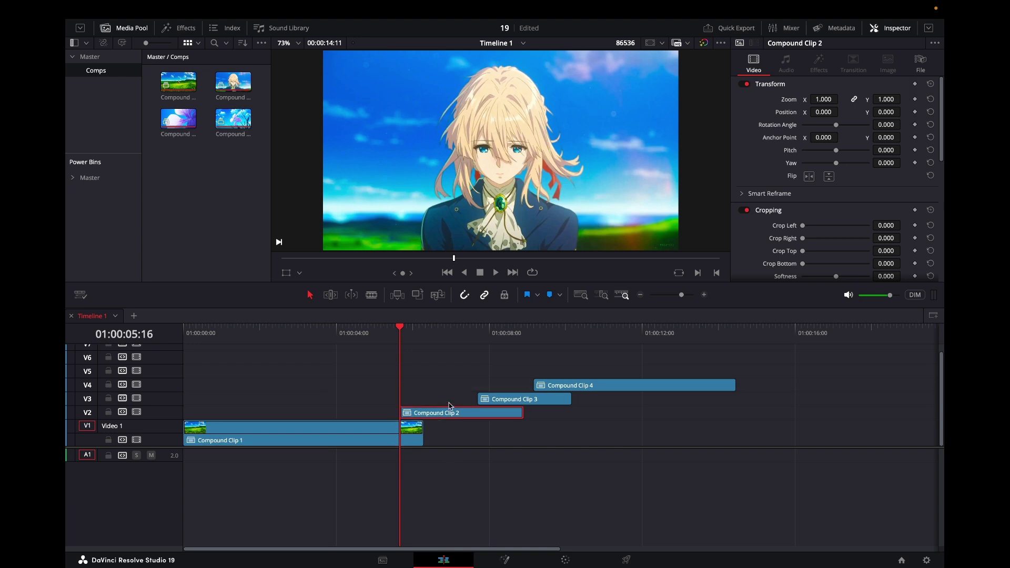
left_click(421, 362)
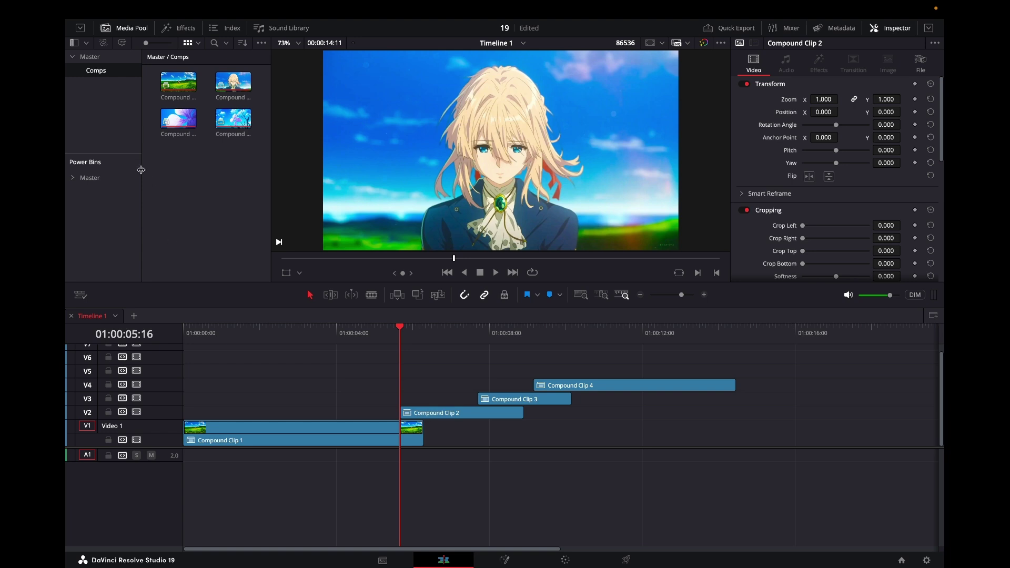
Step: Create a bin named Reference Bin inside Master and open it
left_click(94, 58)
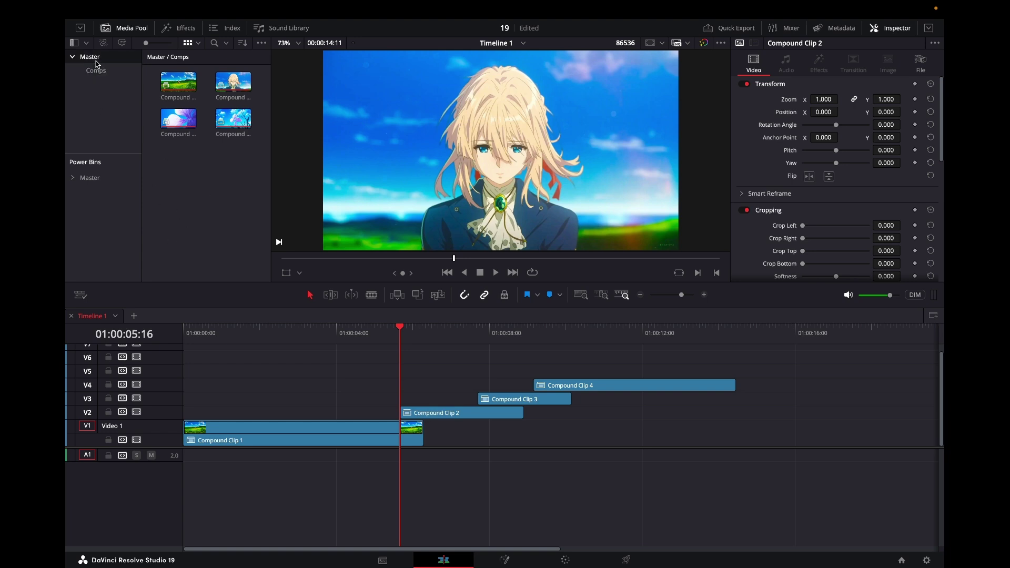
right_click(202, 209)
left_click(271, 264)
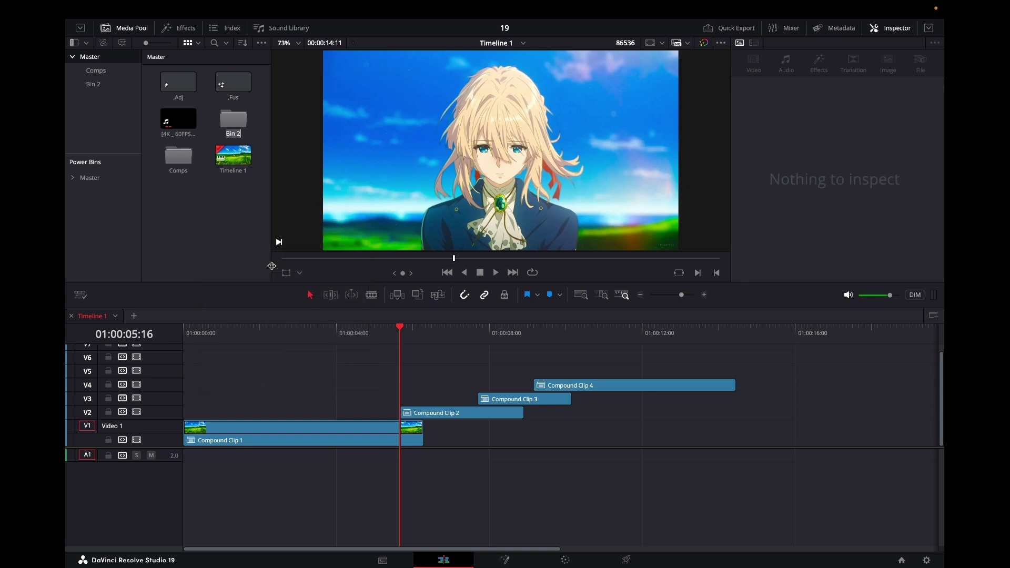
type("Ref")
key("Return")
double_click(237, 115)
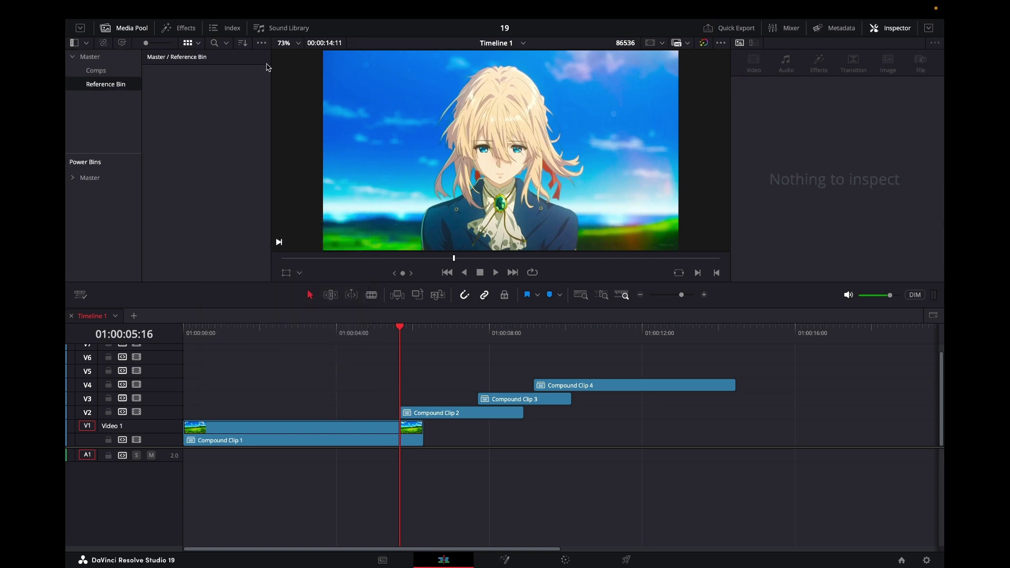
Step: Place an adjustment clip on V6 spanning the overlap of Compound Clips 1 and 2, and return to the media pool
left_click(178, 29)
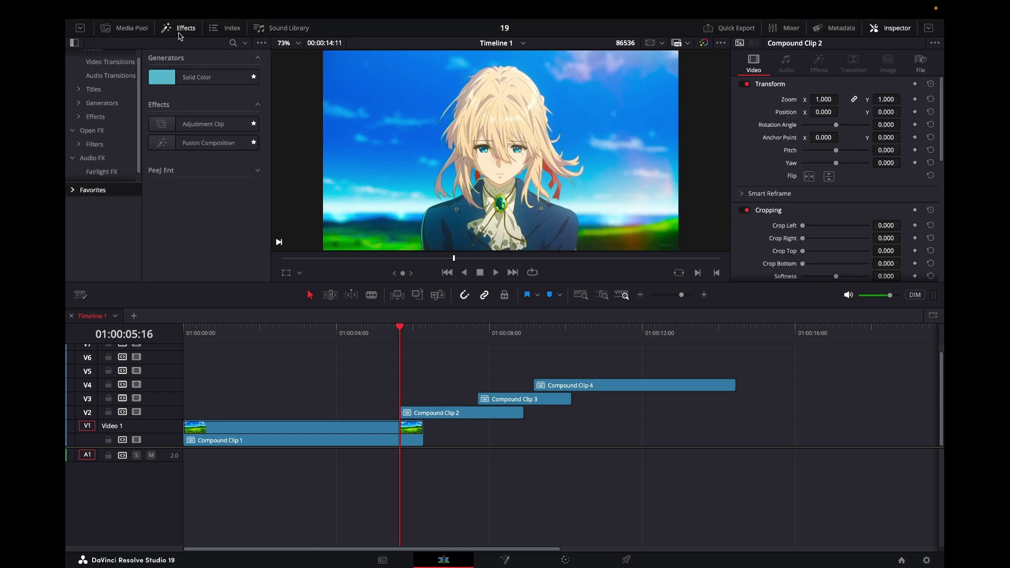
left_click_drag(195, 125, 424, 358)
left_click_drag(378, 403, 426, 375)
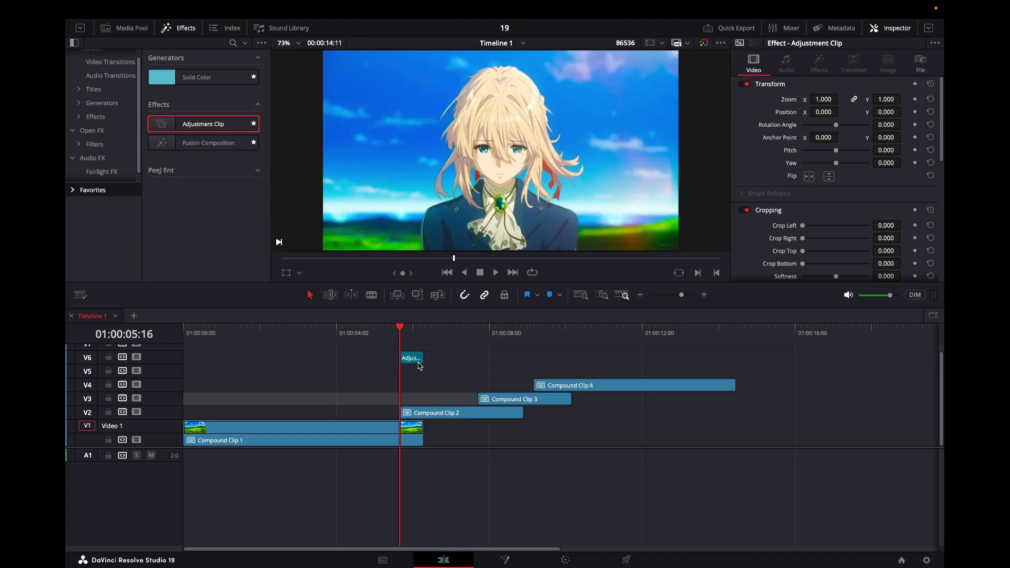
left_click(419, 362)
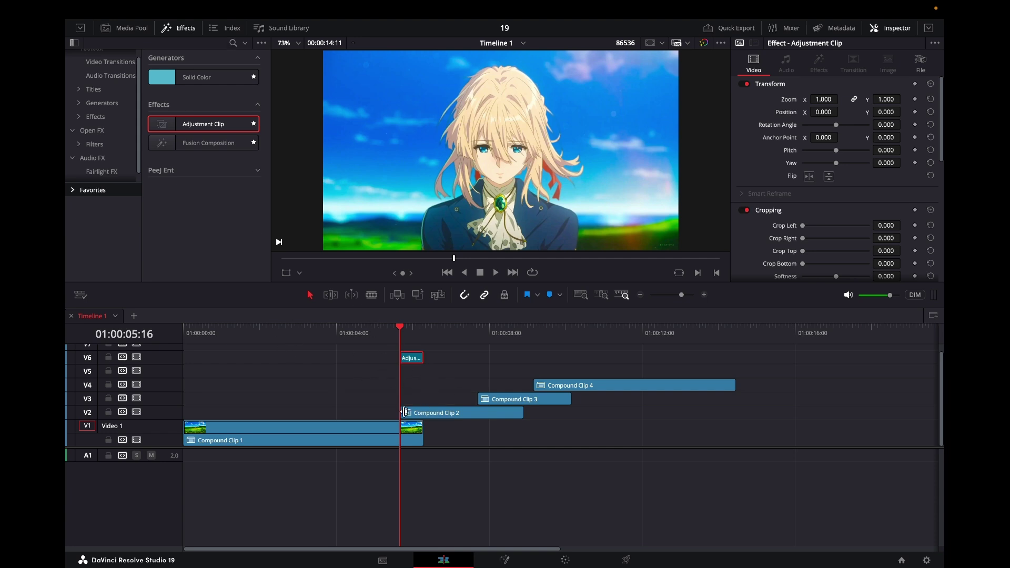
left_click(178, 27)
left_click(124, 28)
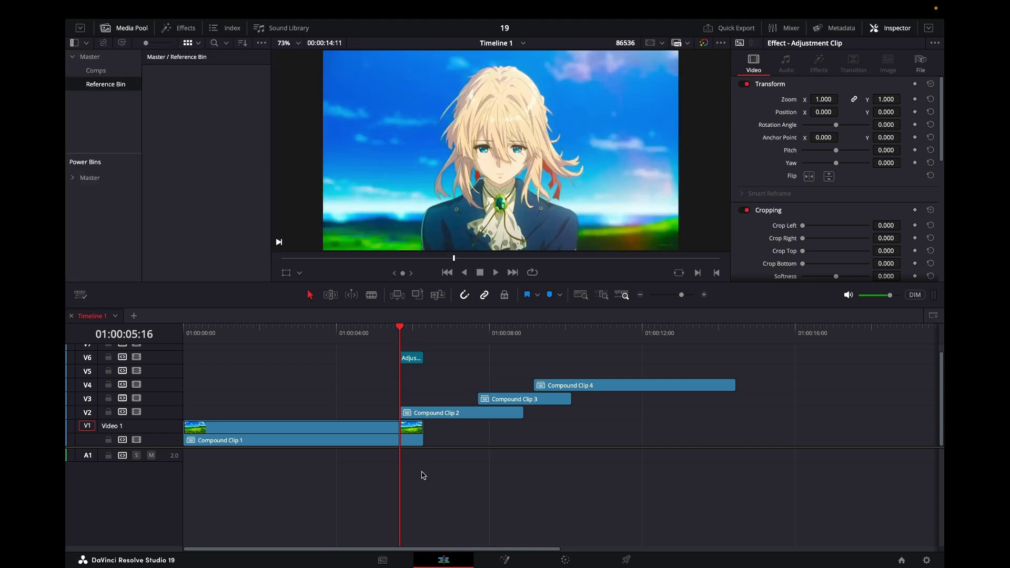
left_click_drag(420, 475, 411, 365)
right_click(411, 365)
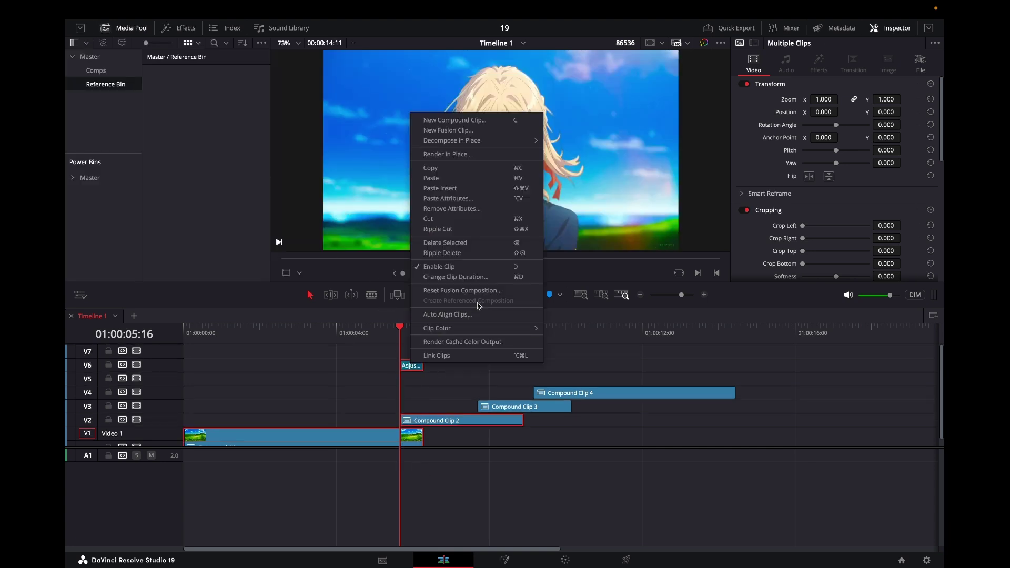
left_click(450, 405)
scroll(424, 388, "down", 1)
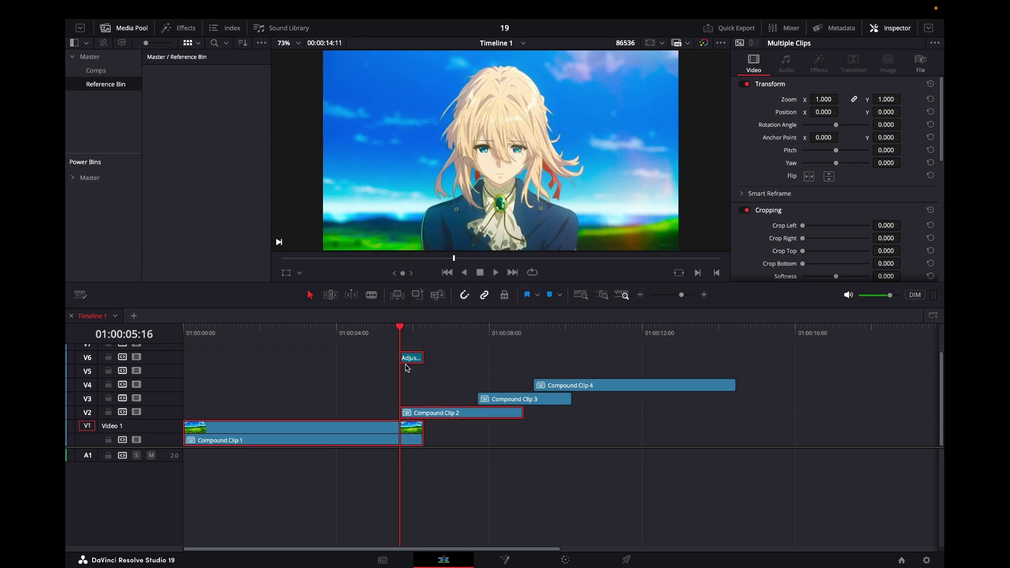
left_click(443, 361)
Step: Convert the adjustment clip on V6 into a compound clip named Ref1
left_click(412, 359)
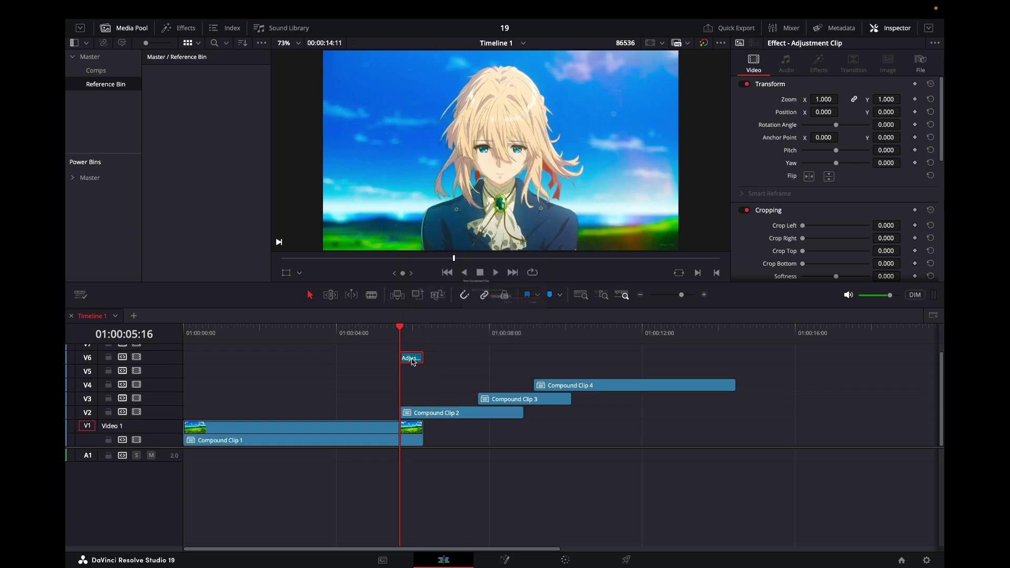
key("alt+c")
type("Ref1")
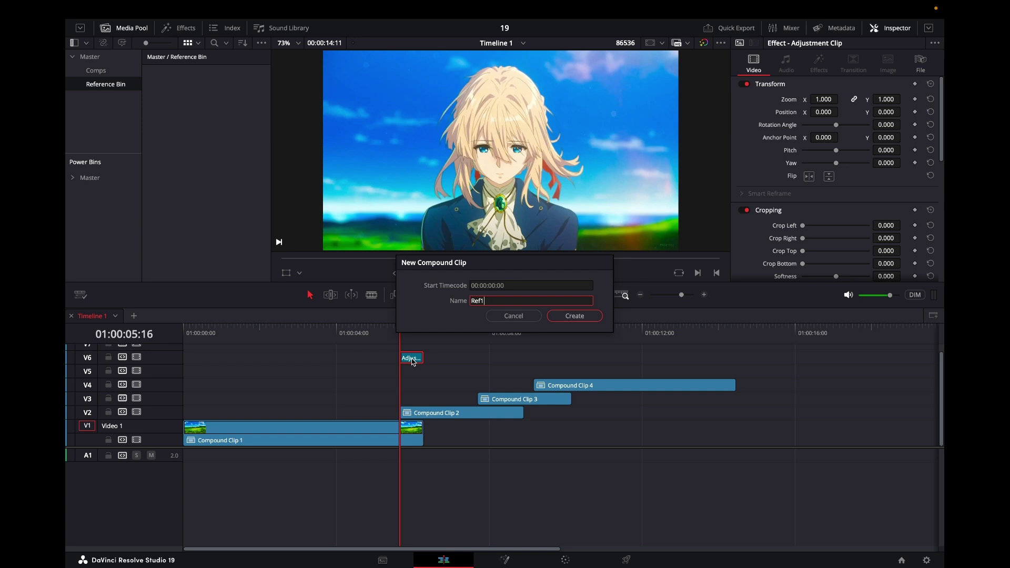
key("Return")
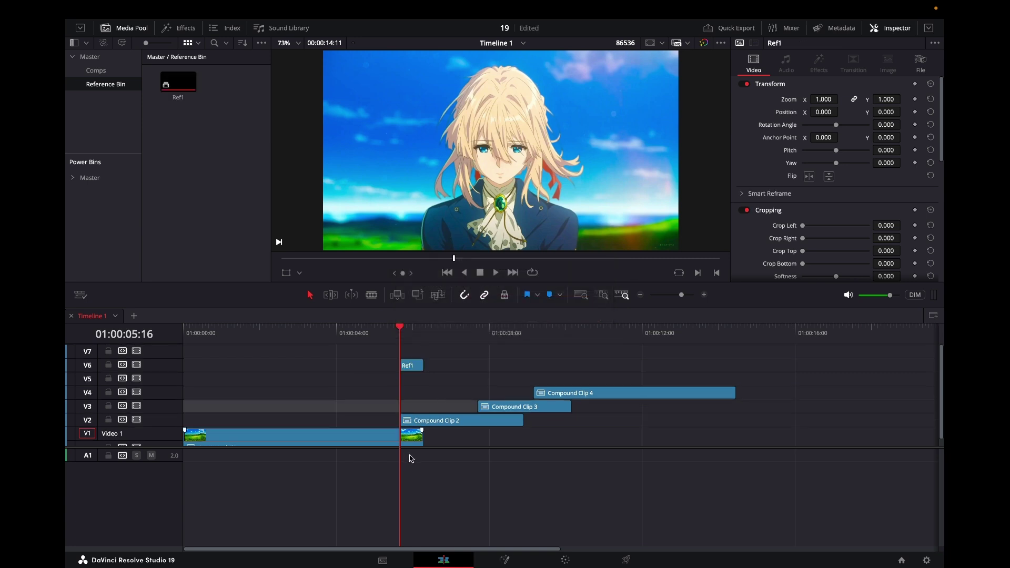
Step: Create a referenced composition named "Ref1 - Comp 1" from Ref1, Compound Clip 1 and Compound Clip 2, and clear the selection
left_click_drag(412, 463, 412, 337)
right_click(414, 368)
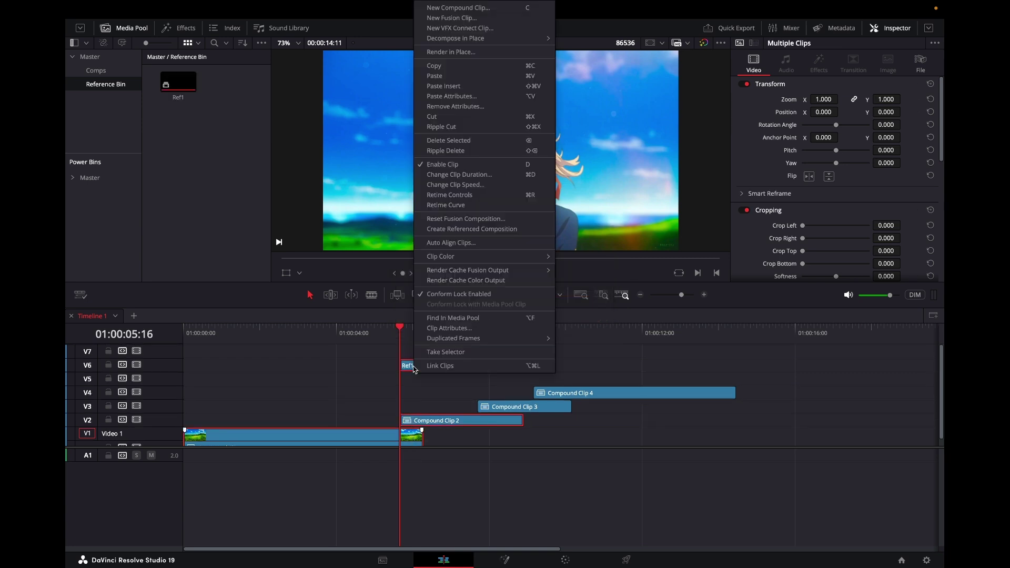
left_click(489, 230)
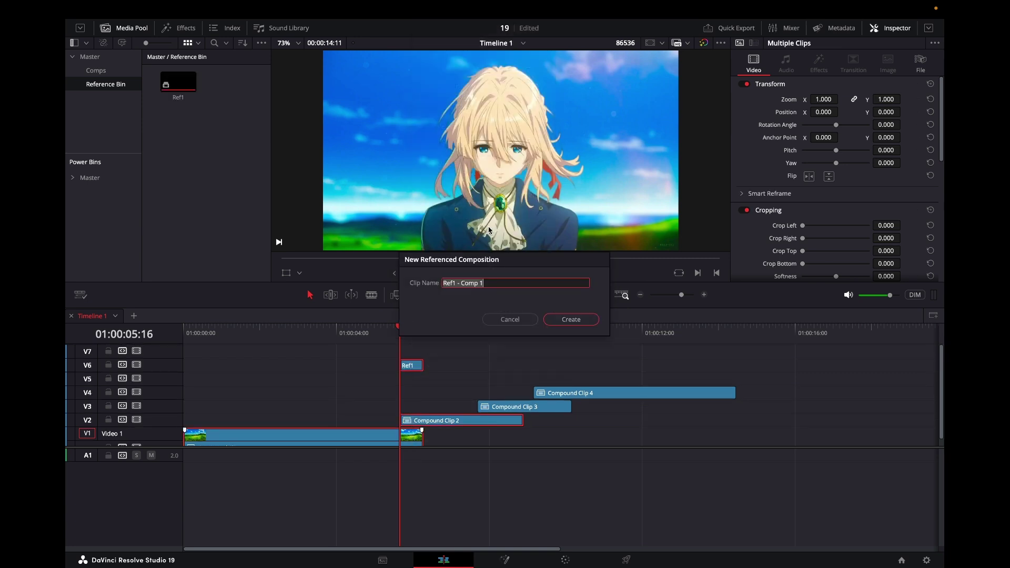
left_click(563, 320)
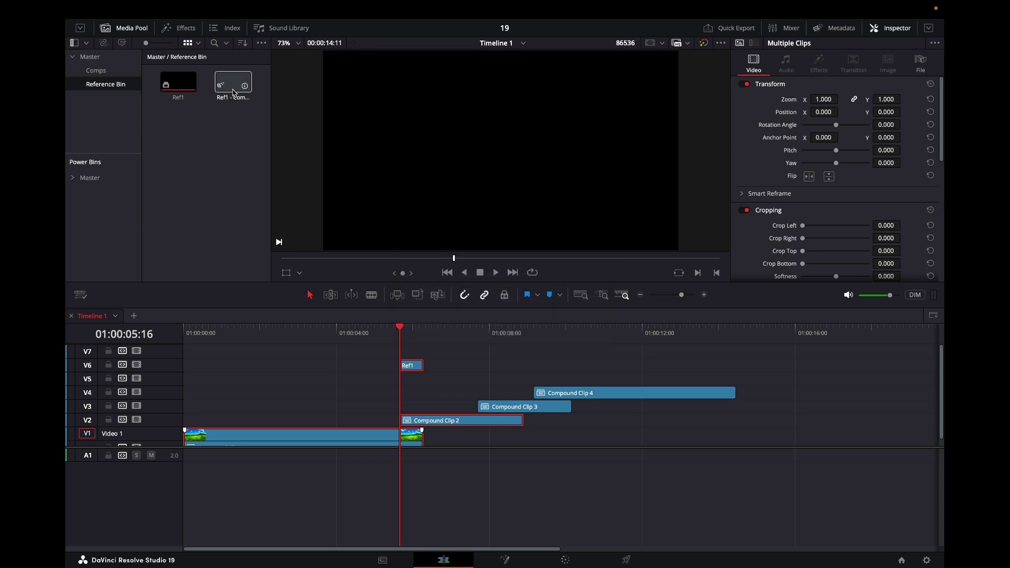
left_click(224, 148)
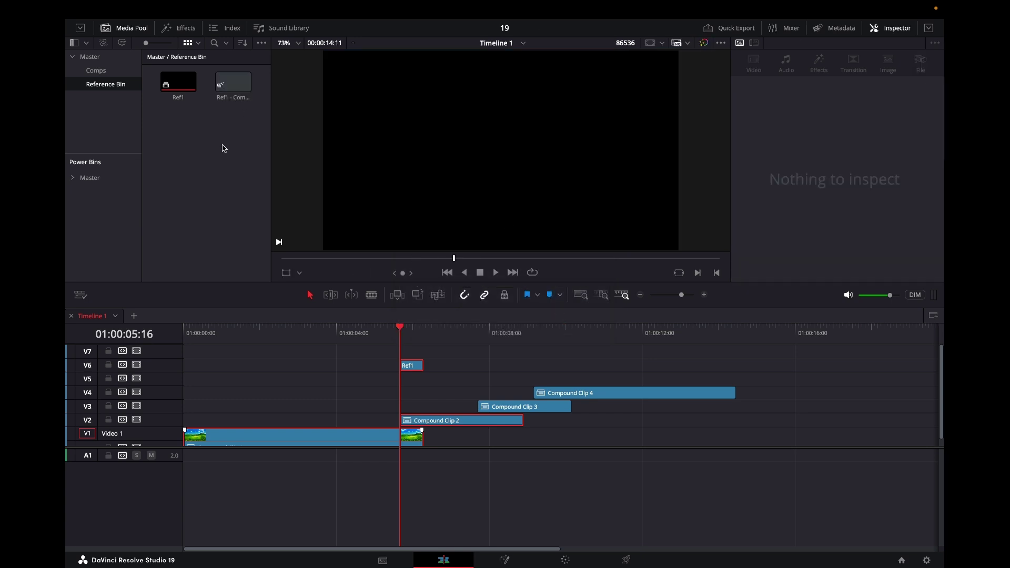
left_click(451, 362)
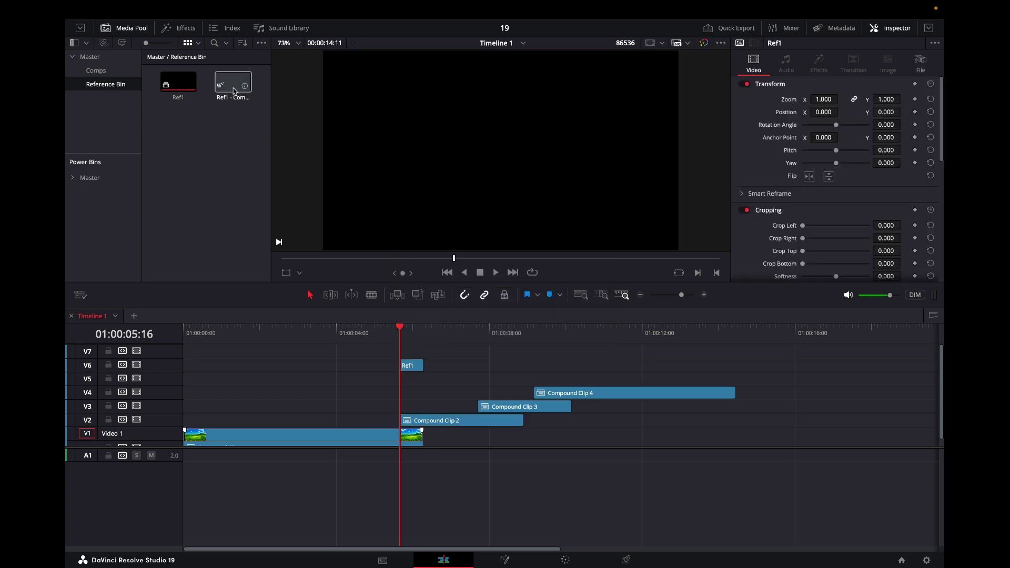
Step: Open the Ref1 clip's composition in Fusion and hide the Spline editor
left_click(410, 371)
key("shift+5")
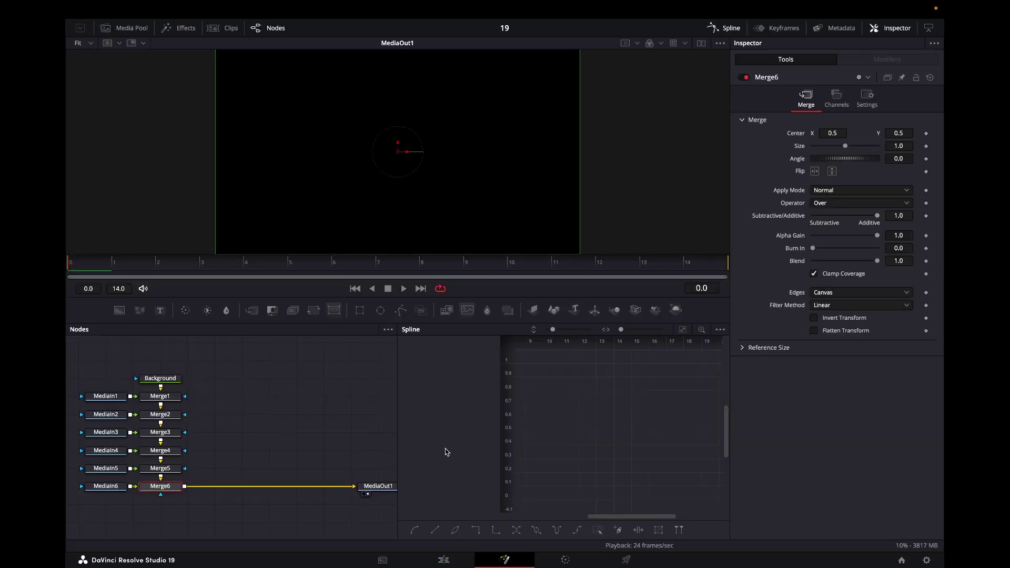
key("F7")
left_click_drag(335, 434, 498, 439)
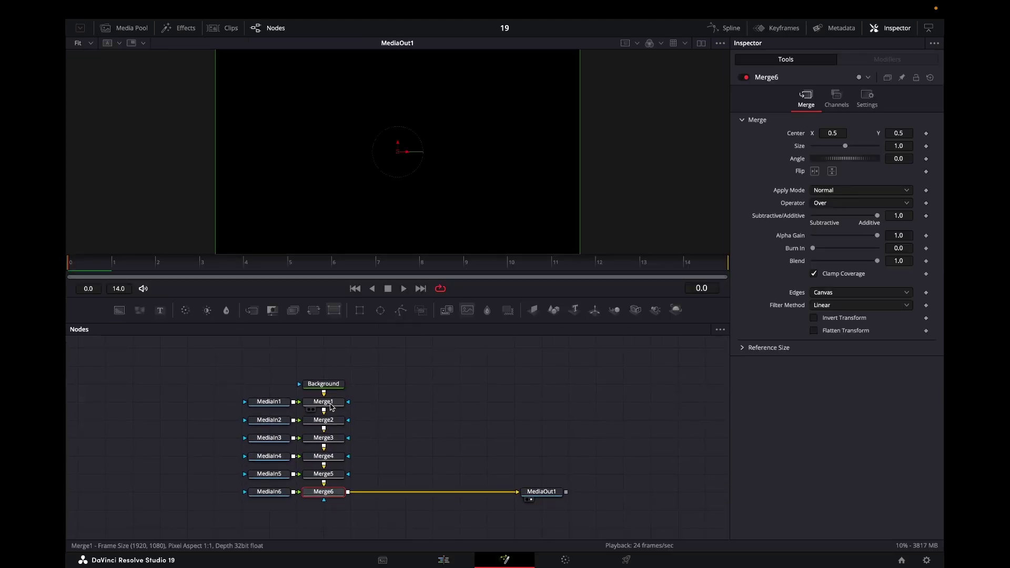
Step: Return to the Edit page and reopen the Ref1 clip on V6 in Fusion
left_click(444, 560)
left_click(449, 462)
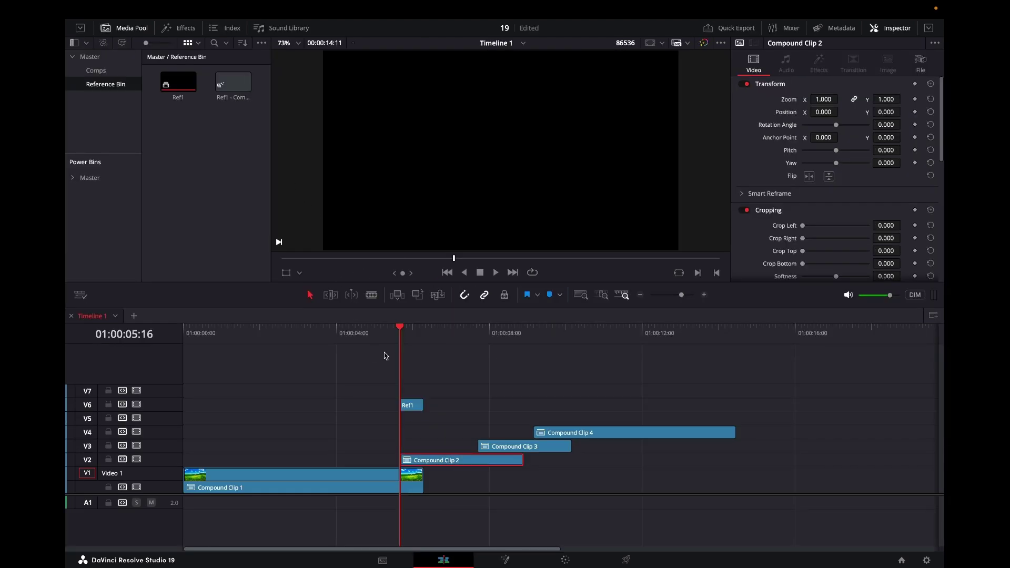
left_click(415, 407)
key("shift+5")
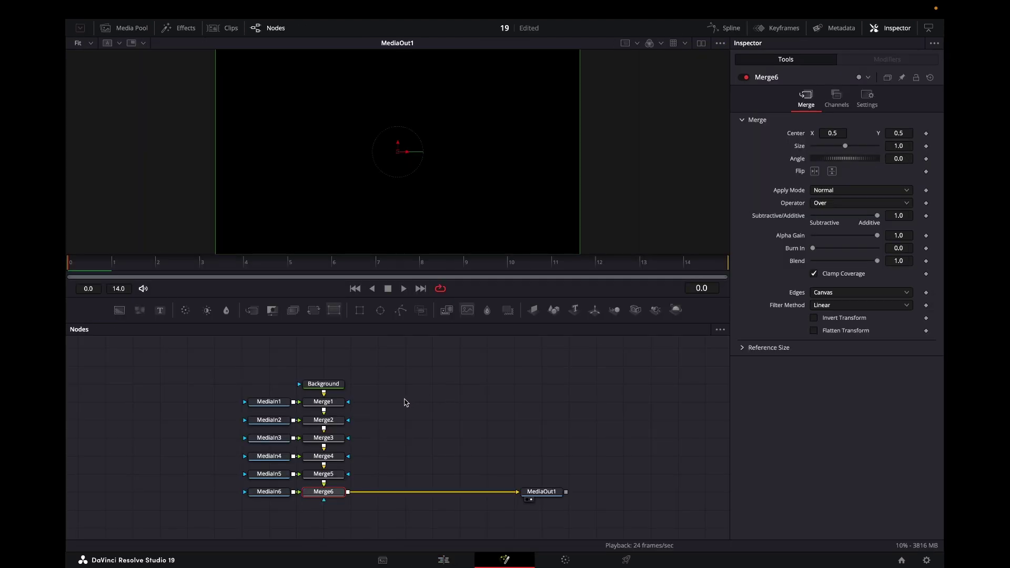
Step: Preview the Background node and each of the nodes MediaIn1 through MediaIn6 in the viewer to identify their content
left_click(324, 383)
key("1")
left_click(269, 403)
key("1")
left_click(269, 420)
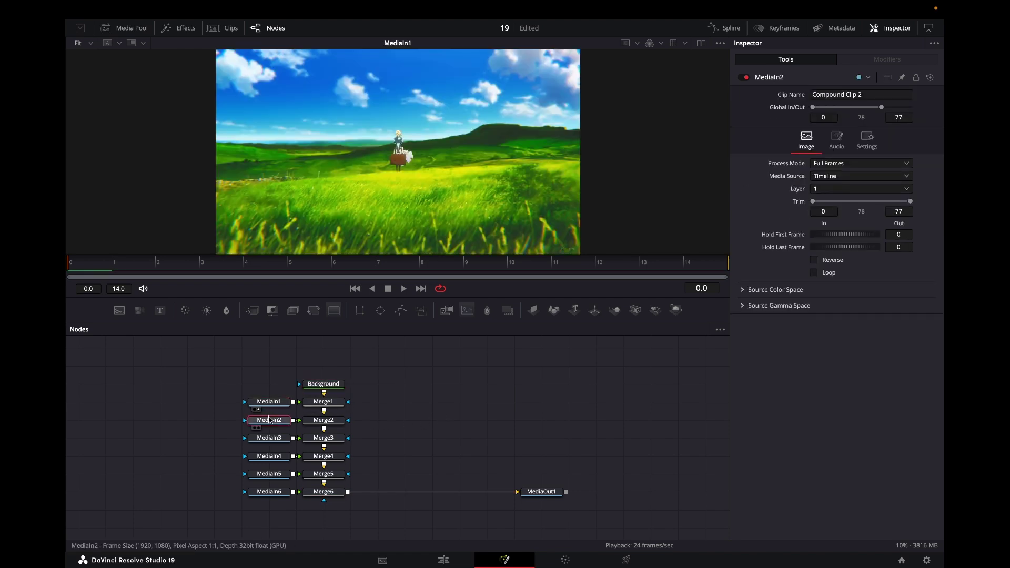
key("1")
left_click(269, 438)
key("1")
left_click(269, 456)
key("1")
left_click(269, 474)
key("1")
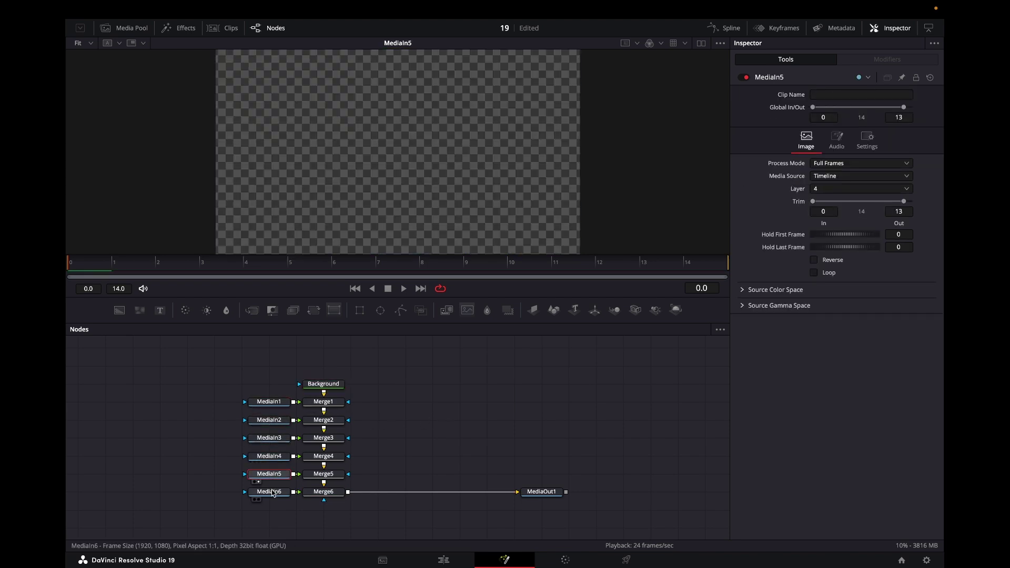
left_click(269, 492)
key("1")
Step: Disable the nodes MediaIn3, MediaIn4, MediaIn5 and MediaIn6
left_click(222, 481)
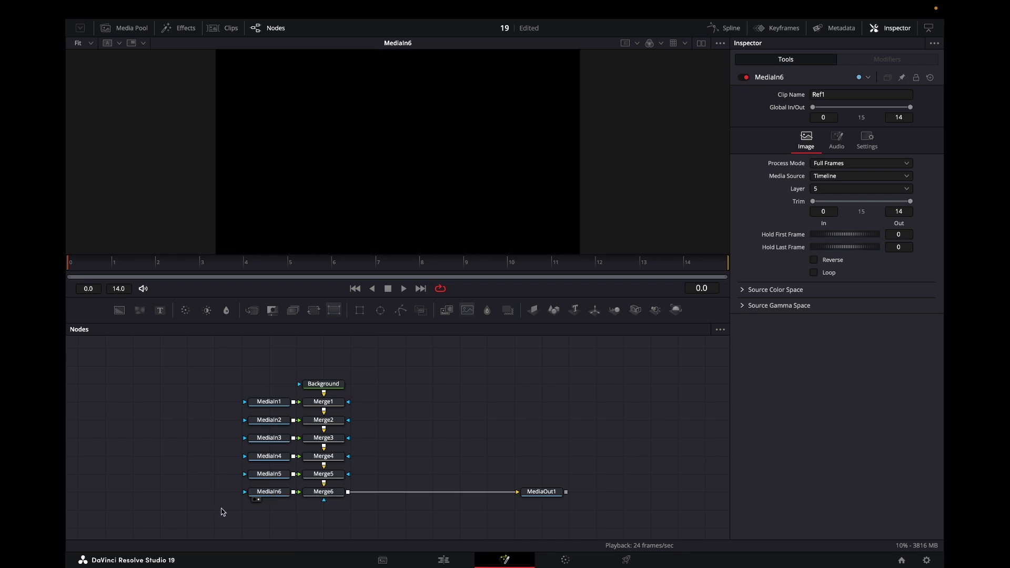
left_click_drag(221, 513, 273, 443)
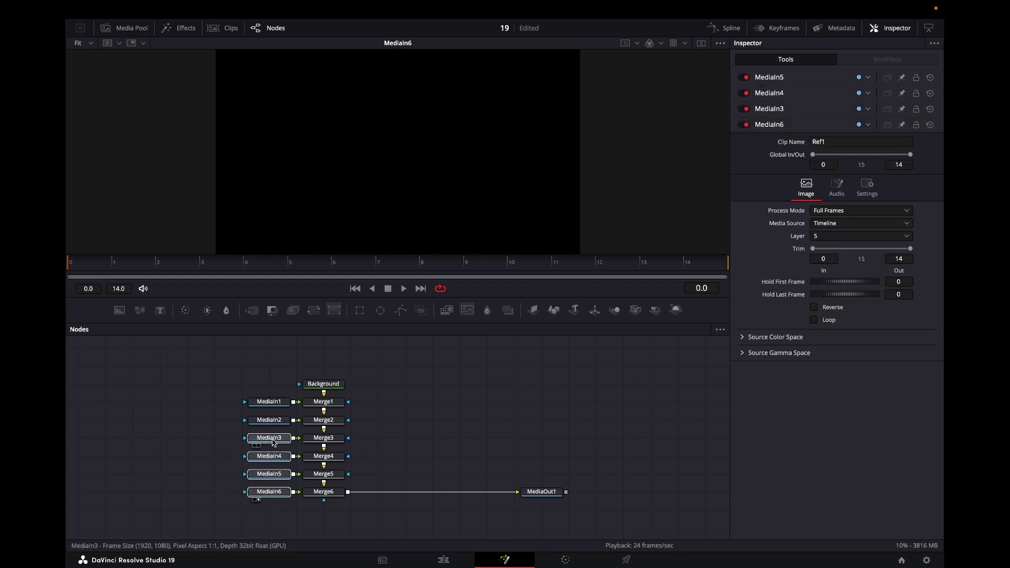
key("ctrl+p")
Step: Preview the two remaining active sources, MediaIn1 and MediaIn2, in the viewer
left_click(278, 423)
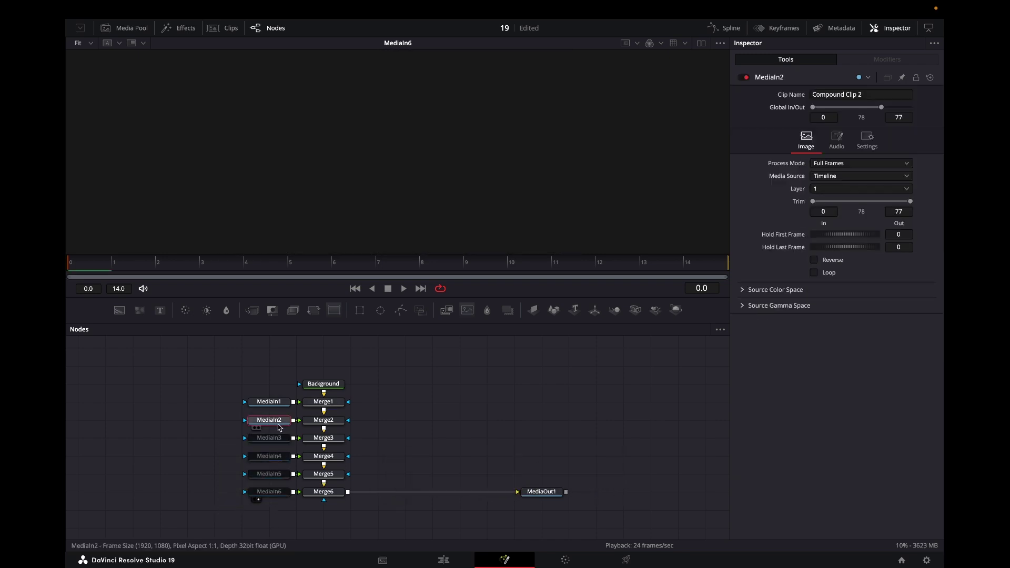
key("2")
left_click(280, 406)
key("2")
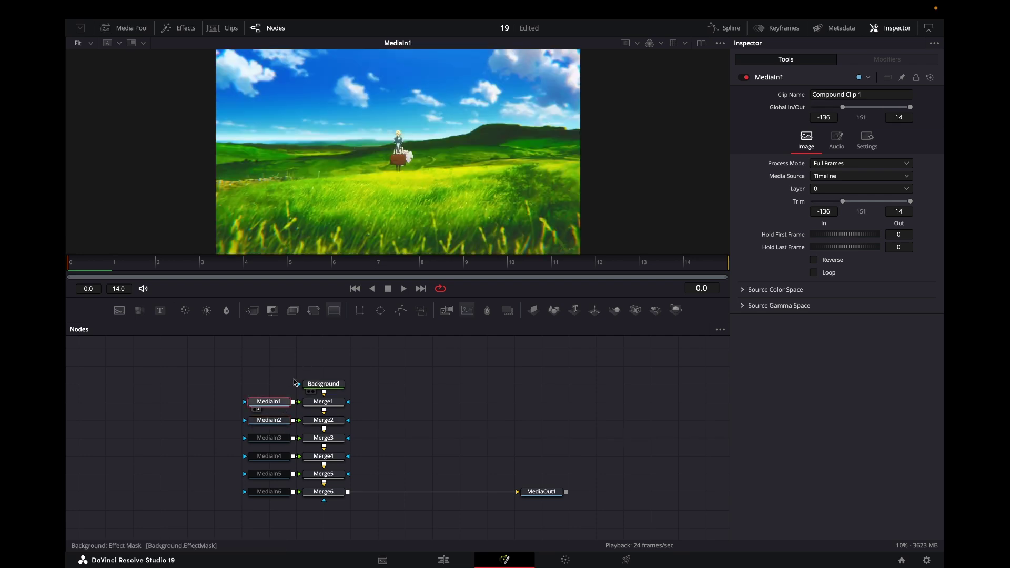
left_click(279, 422)
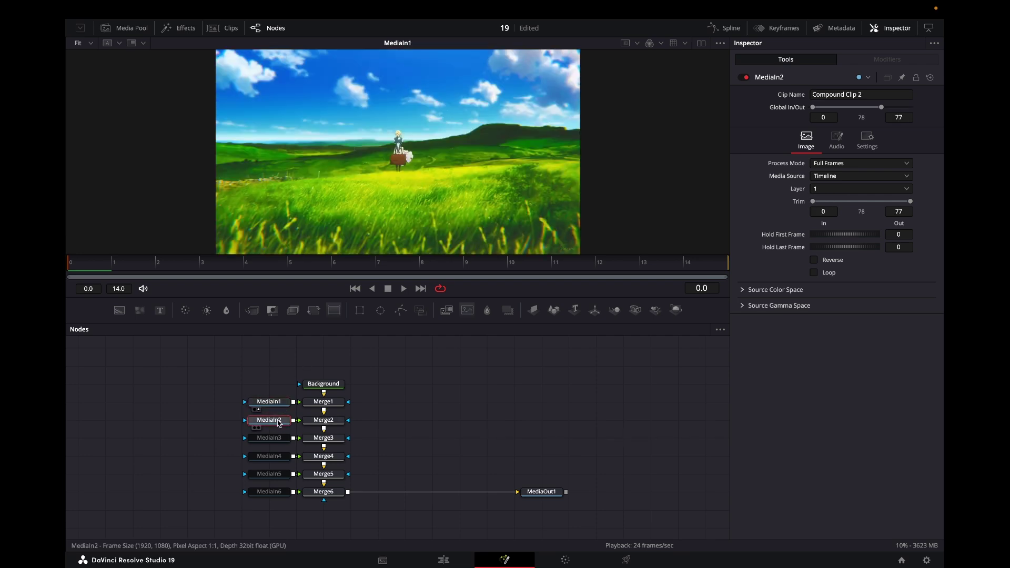
key("1")
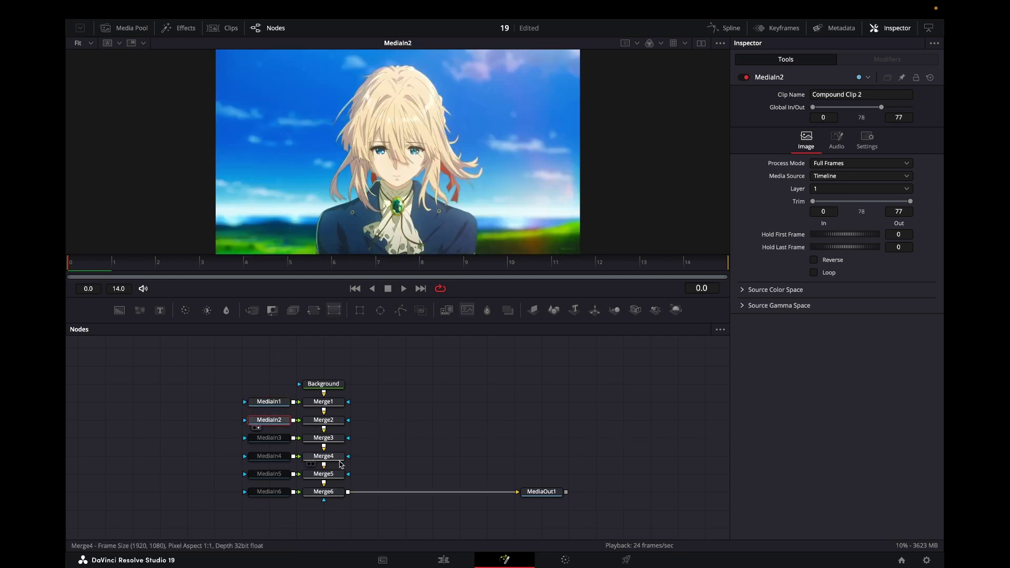
Step: Detach the Merge3 to Merge6 chain from Merge2 and MediaOut1 and park it with its disabled sources apart from the active nodes
left_click_drag(370, 449, 443, 435)
left_click(445, 435)
left_click_drag(313, 498, 206, 425)
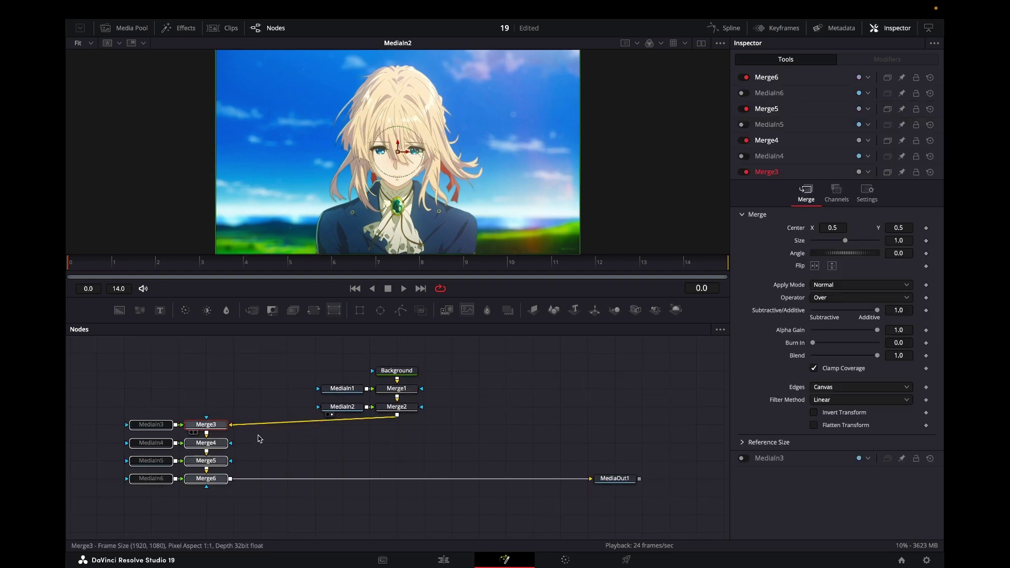
left_click(510, 482)
left_click(266, 424)
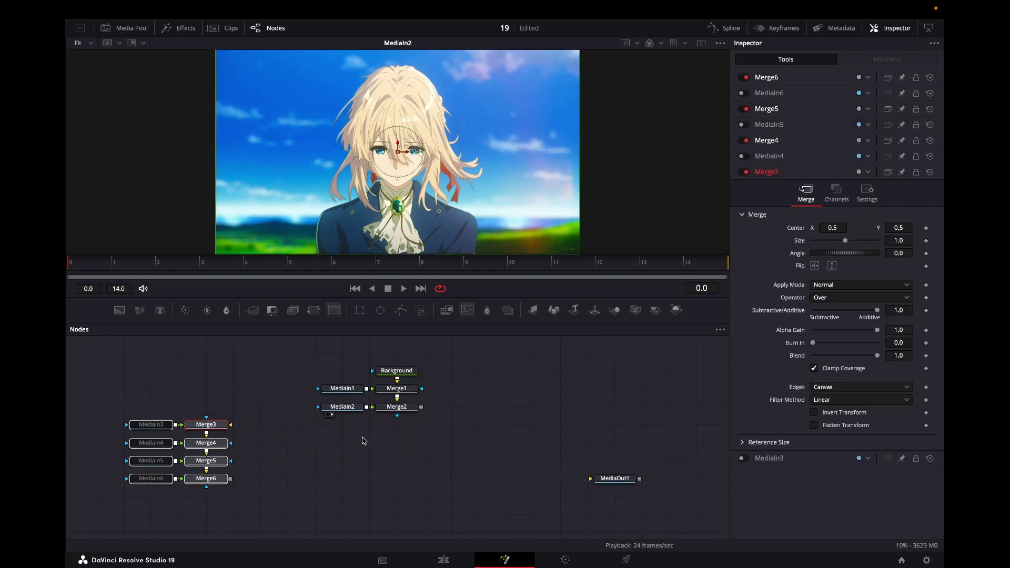
Step: Stack the active nodes with Background lowest, Merge1 above it and Merge2 on top, and connect Merge2's output to MediaOut1
left_click_drag(346, 436, 386, 451)
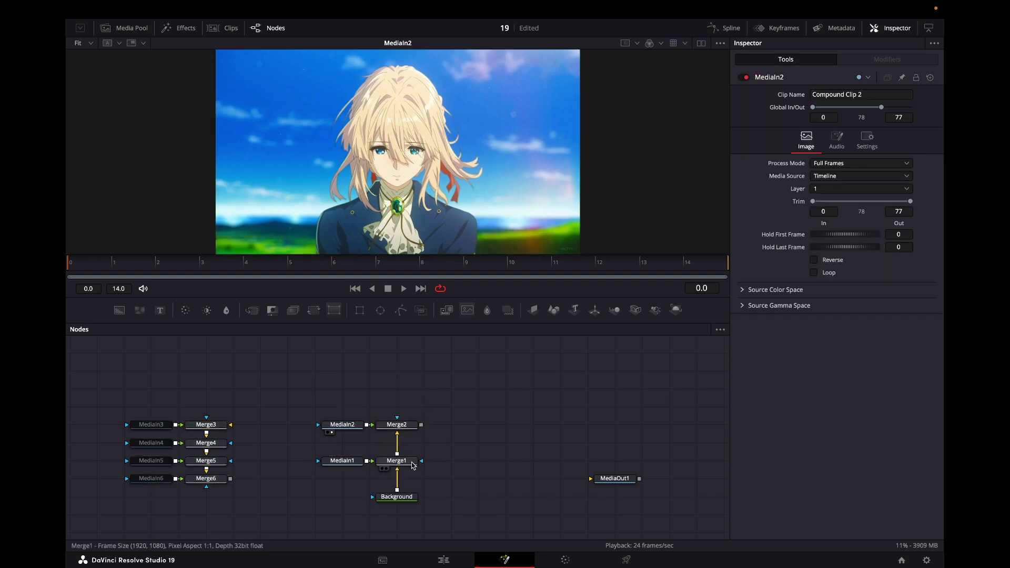
mouse_move(413, 464)
left_mouse_down()
mouse_move(426, 465)
mouse_move(400, 467)
left_mouse_up()
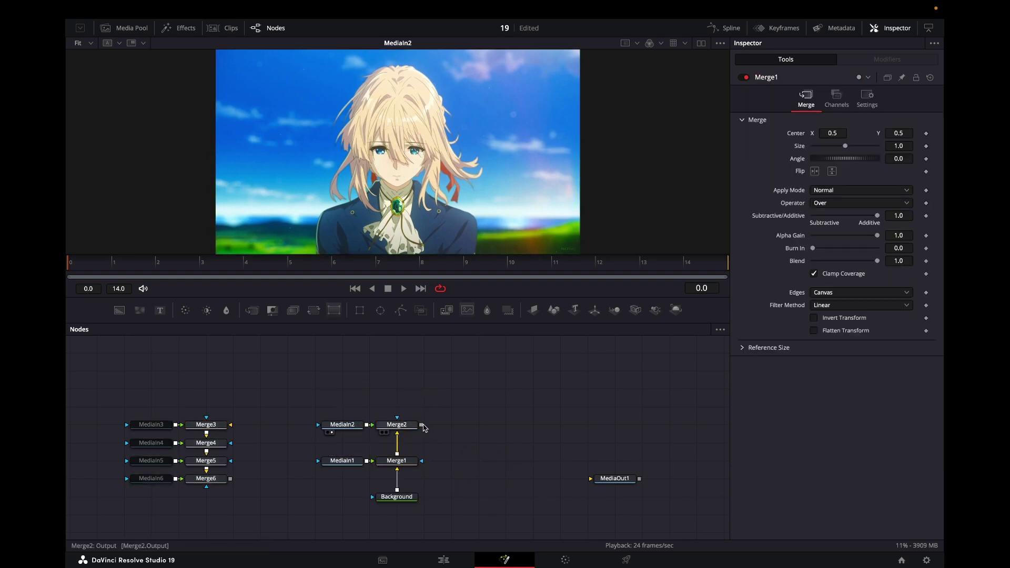
left_click_drag(422, 425, 615, 424)
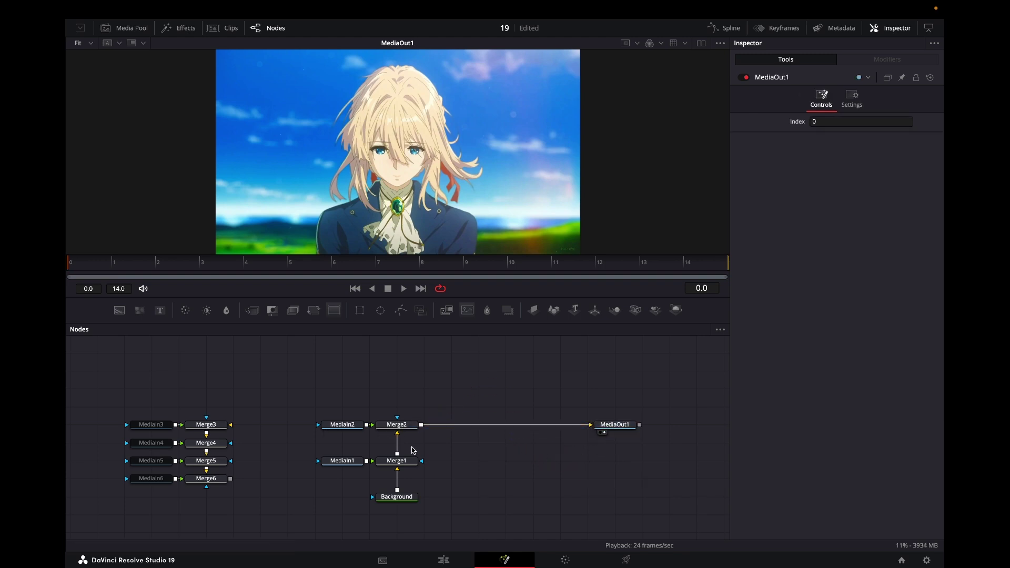
Step: Line up Merge2 and MediaOut1 in one row with Merge1, leaving MediaIn2 above MediaIn1
left_click_drag(336, 445, 411, 465)
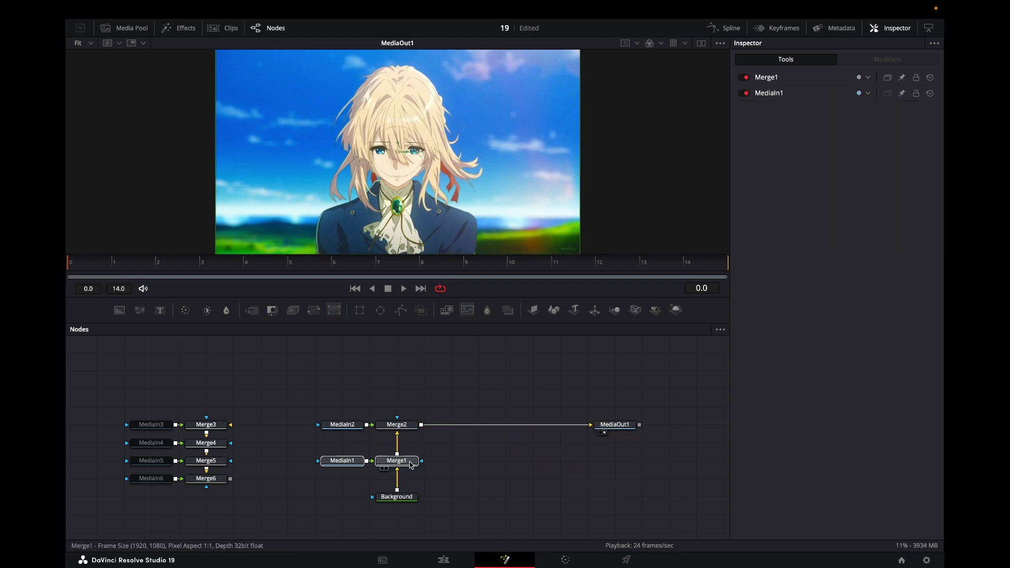
left_click_drag(397, 425, 479, 461)
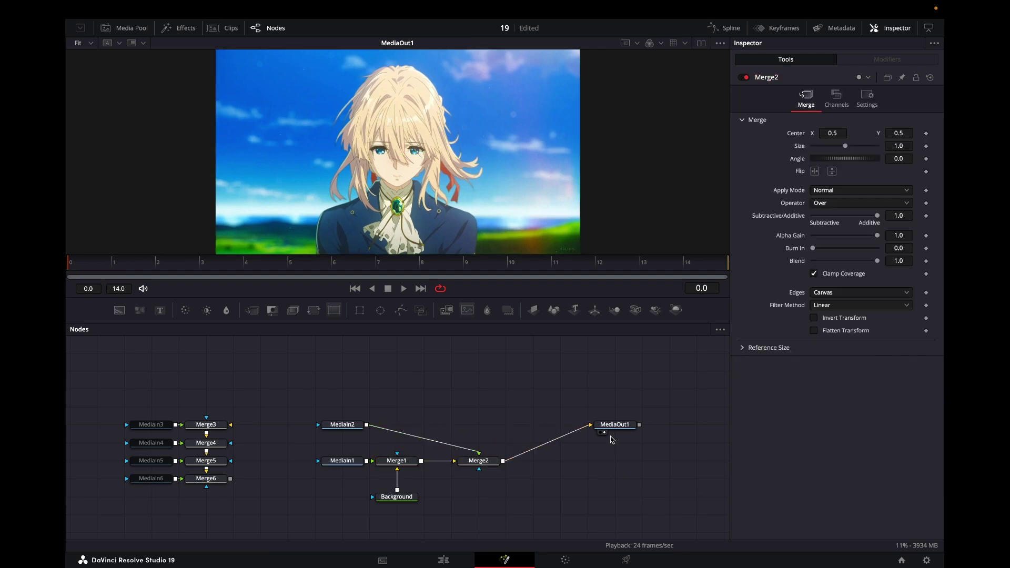
left_click_drag(613, 426, 641, 462)
Step: Preview MediaIn1 and MediaIn2 in the viewer to compare the outgoing and incoming clips
left_click(351, 425)
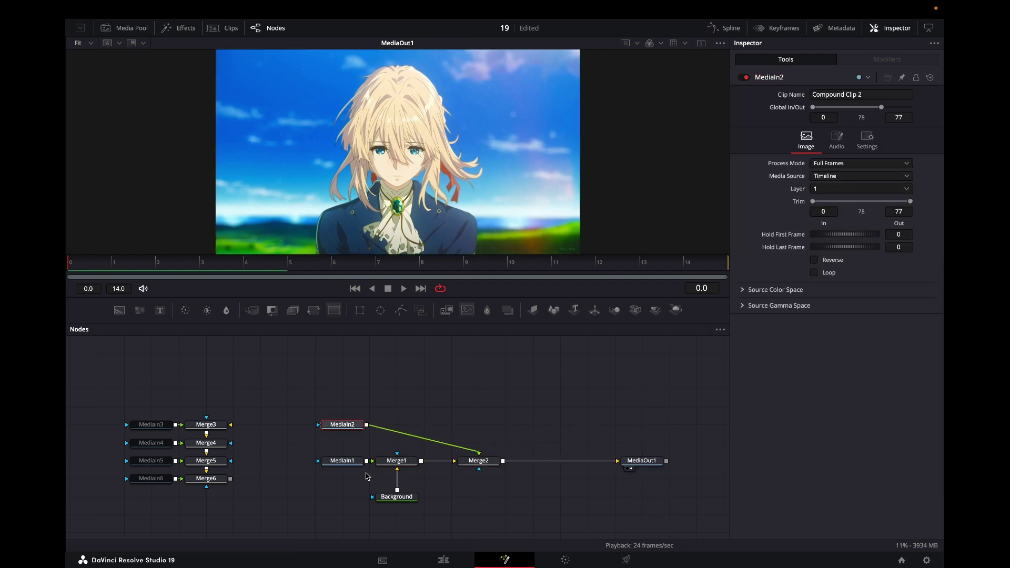
left_click(348, 464)
key("2")
left_click(350, 424)
key("2")
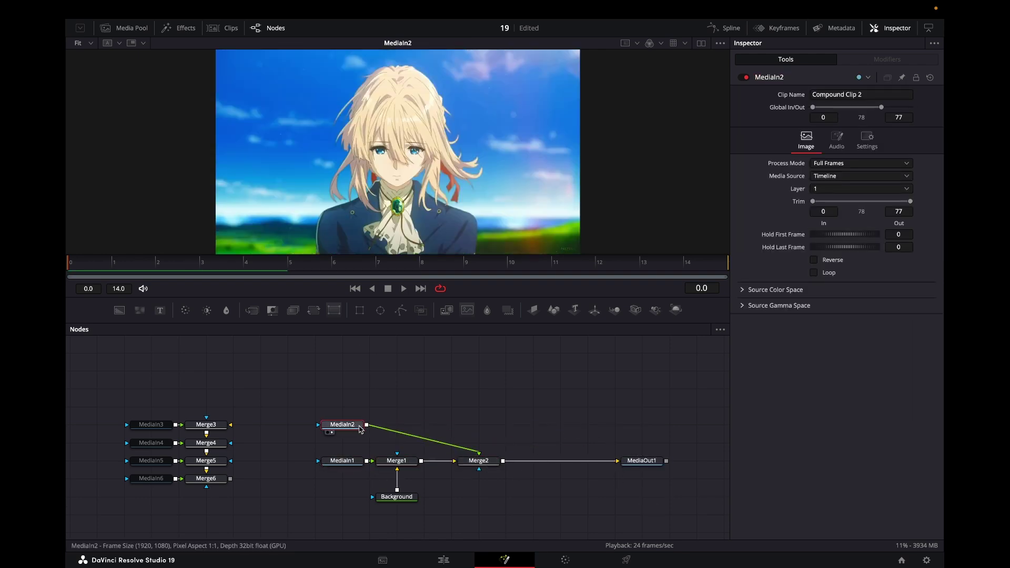
Step: Add a Luma Keyer node between MediaIn2 and Merge2
left_click(358, 418)
left_click(359, 422)
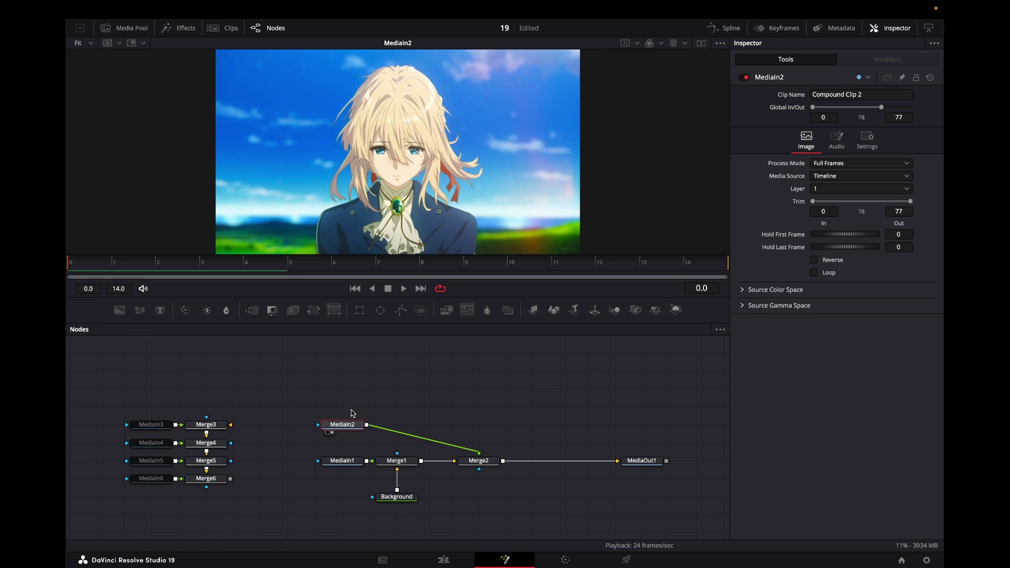
key("shift+space")
type("luma")
key("Return")
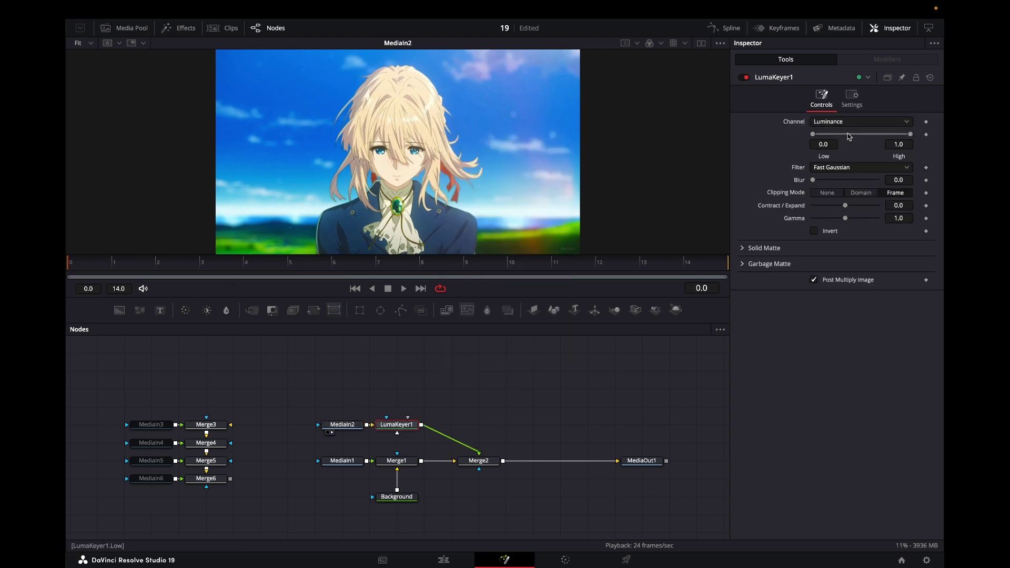
Step: View the luma keyer and keyframe both its Low and High values at 1.0 on frame 0 and 0.0 on frame 14
left_click_drag(911, 134, 818, 135)
key("1")
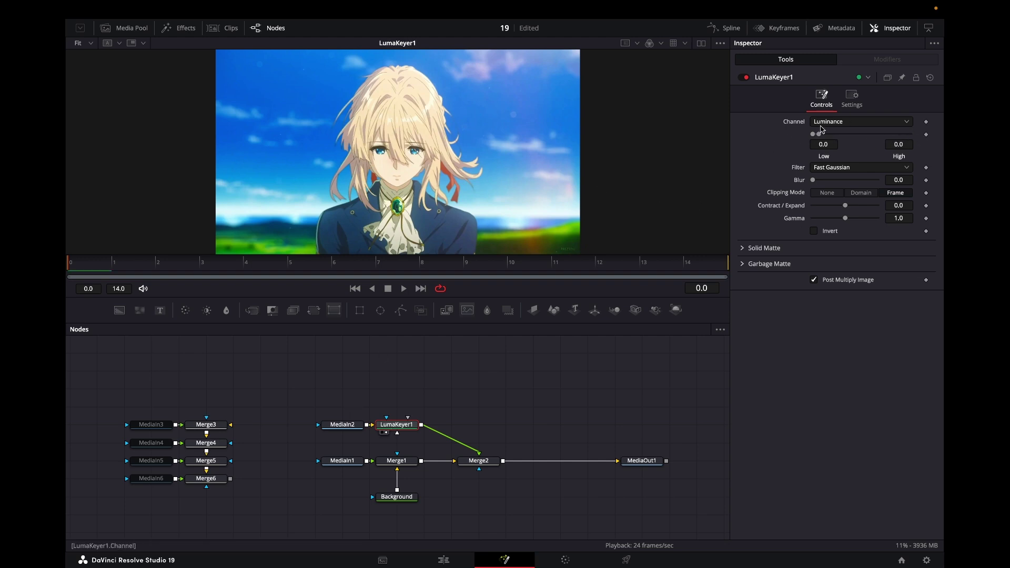
left_click_drag(819, 134, 933, 144)
left_click_drag(813, 135, 905, 134)
left_click(926, 134)
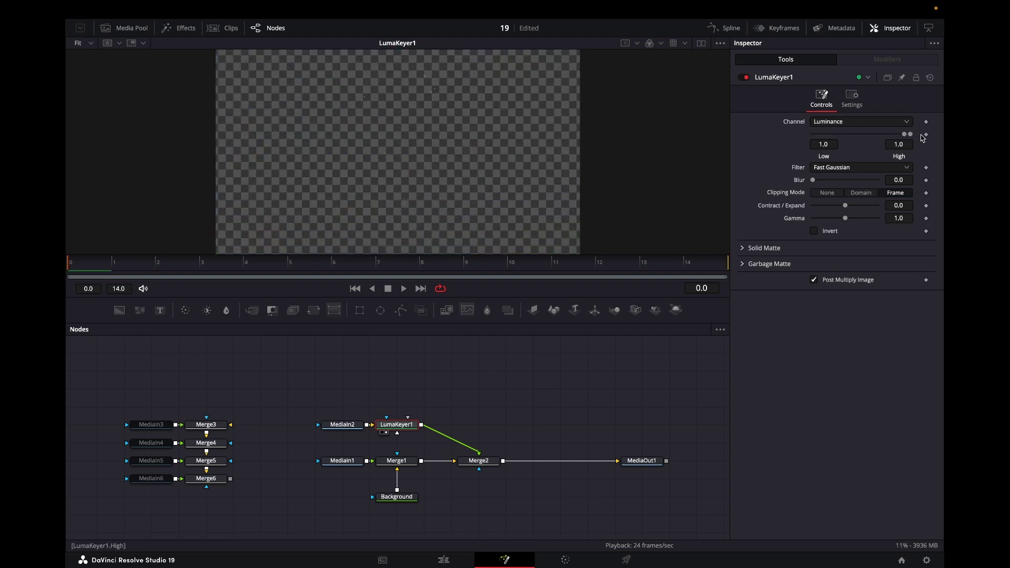
left_click_drag(489, 265, 735, 289)
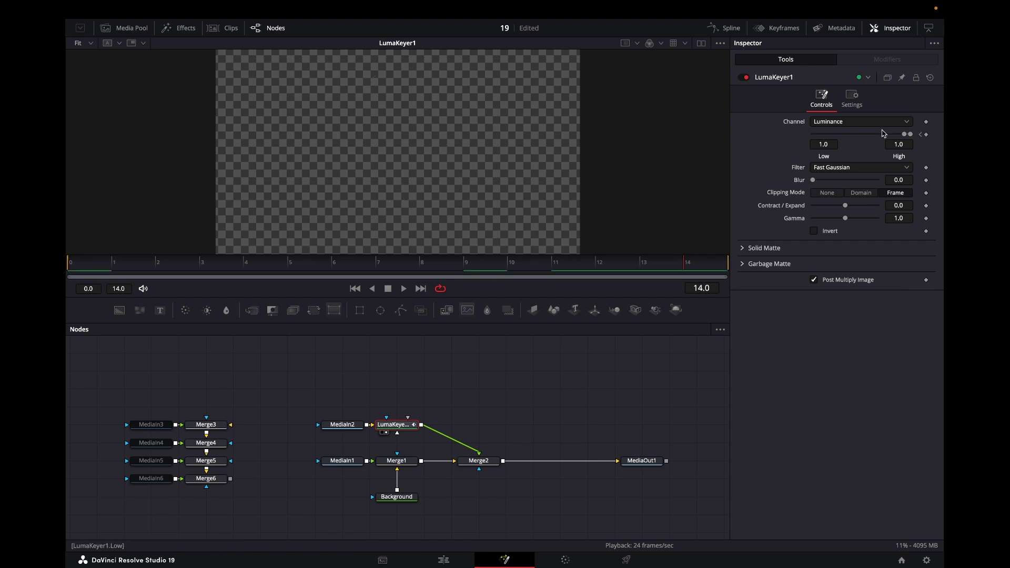
left_click_drag(909, 134, 805, 141)
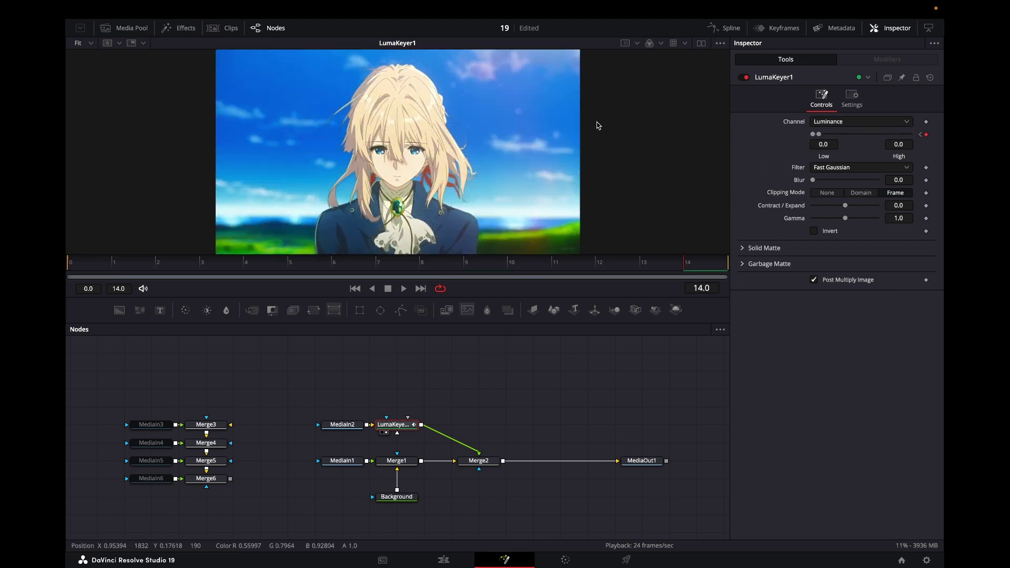
Step: Open the Ease Copy script and show LumaKeyer1's High and Low curves in the Spline editor
left_click(572, 8)
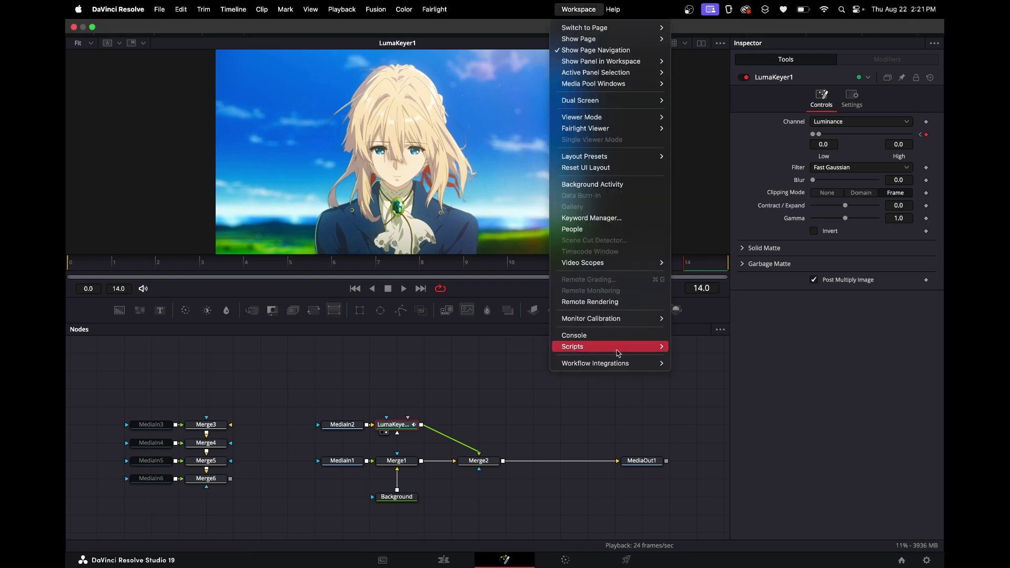
mouse_move(653, 347)
mouse_move(724, 350)
left_click(794, 358)
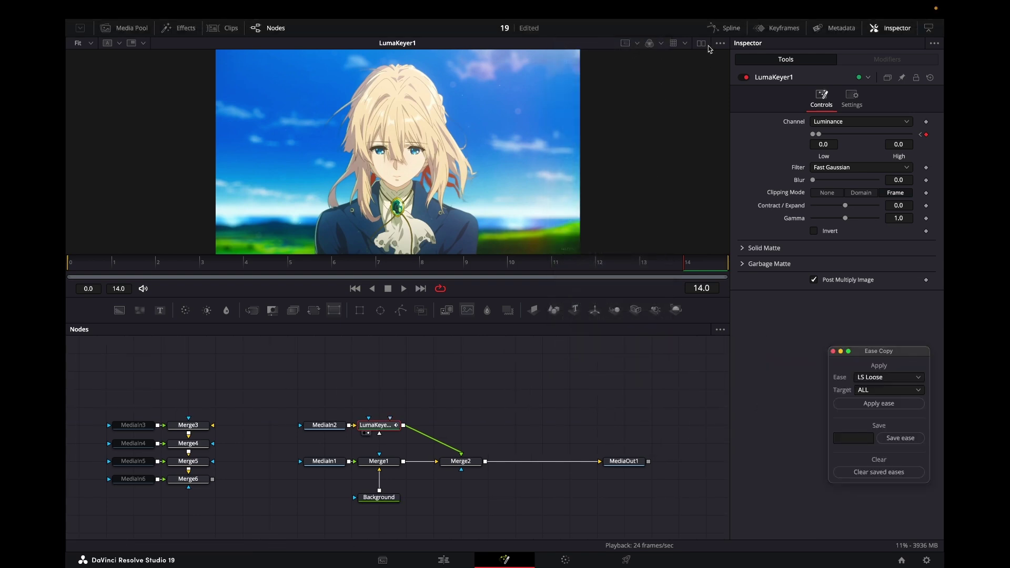
left_click(721, 28)
left_click(414, 356)
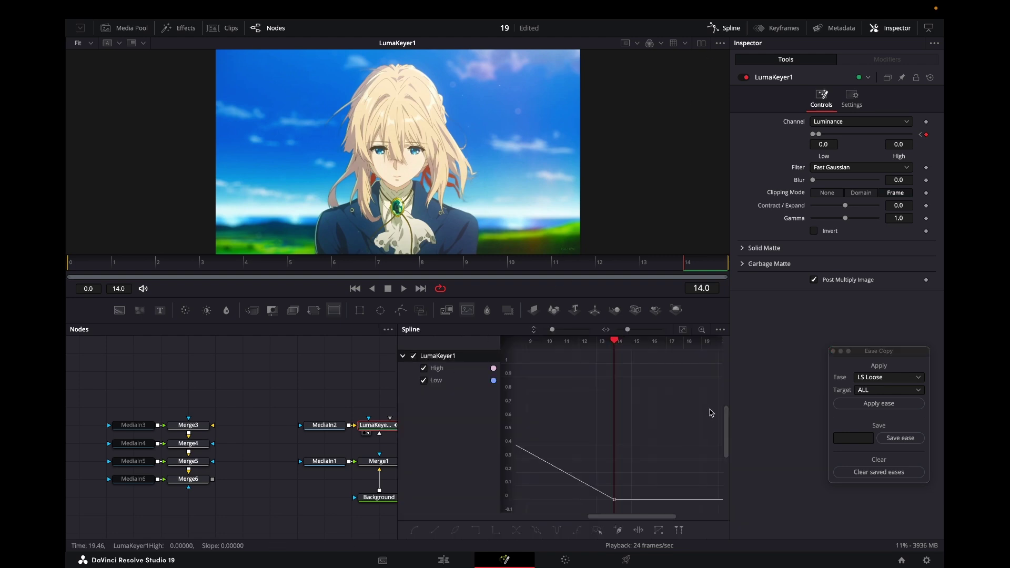
Step: Apply the LS Loose ease to the luma keyer's curves, frame the curves and play back the animation
left_click(435, 270)
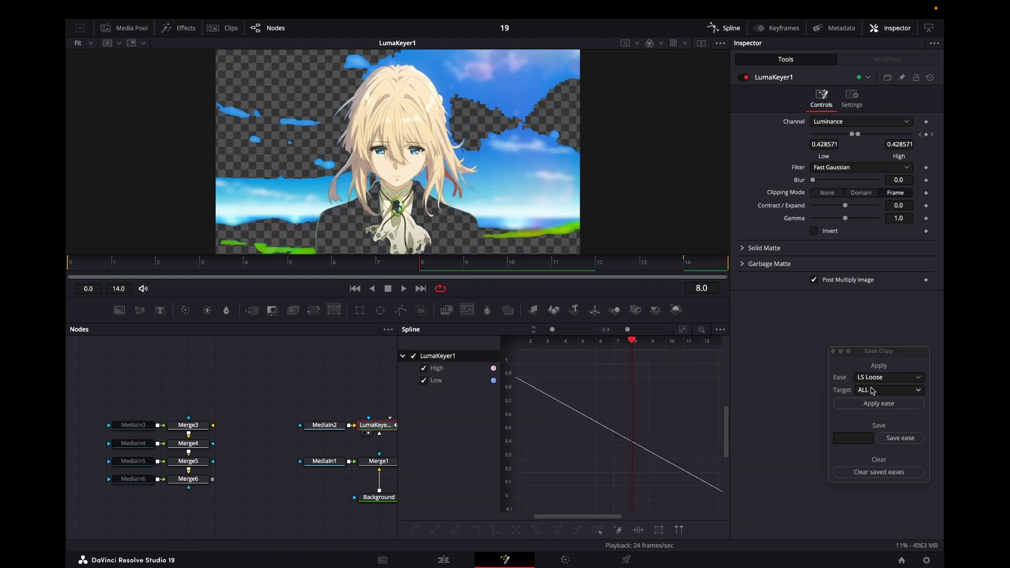
left_click(875, 403)
left_click(684, 329)
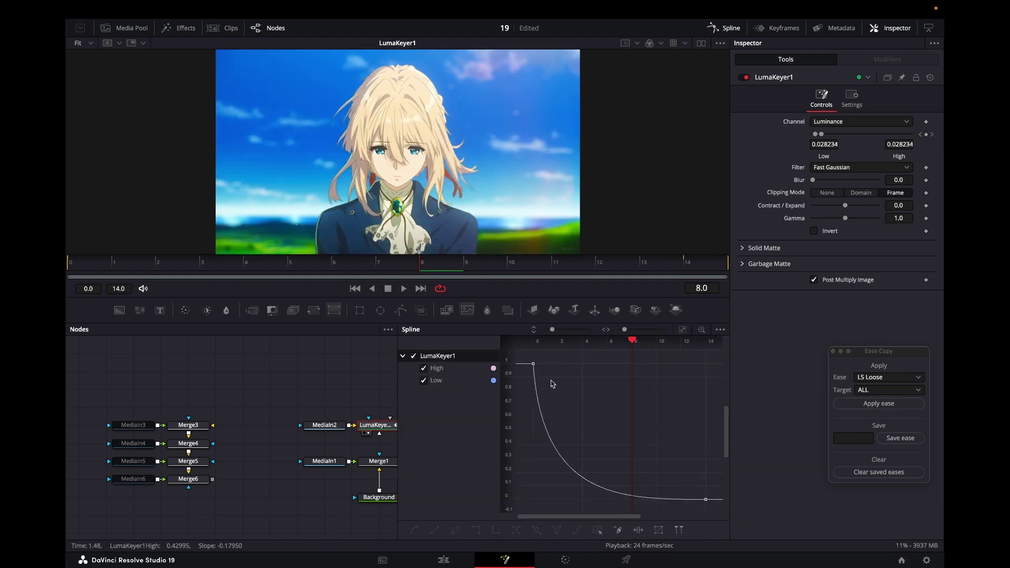
left_click_drag(523, 350, 728, 509)
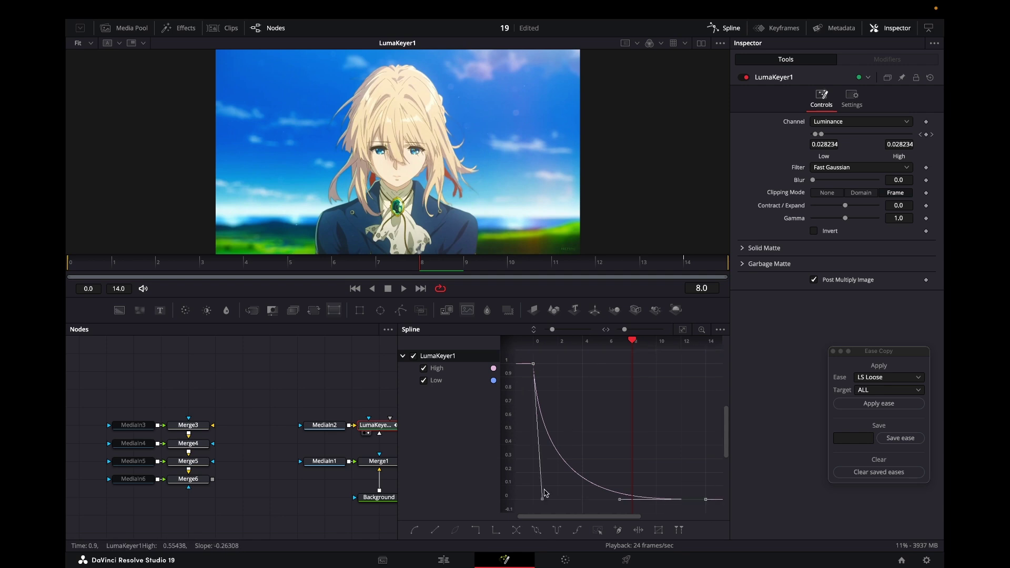
left_click(88, 271)
key("space")
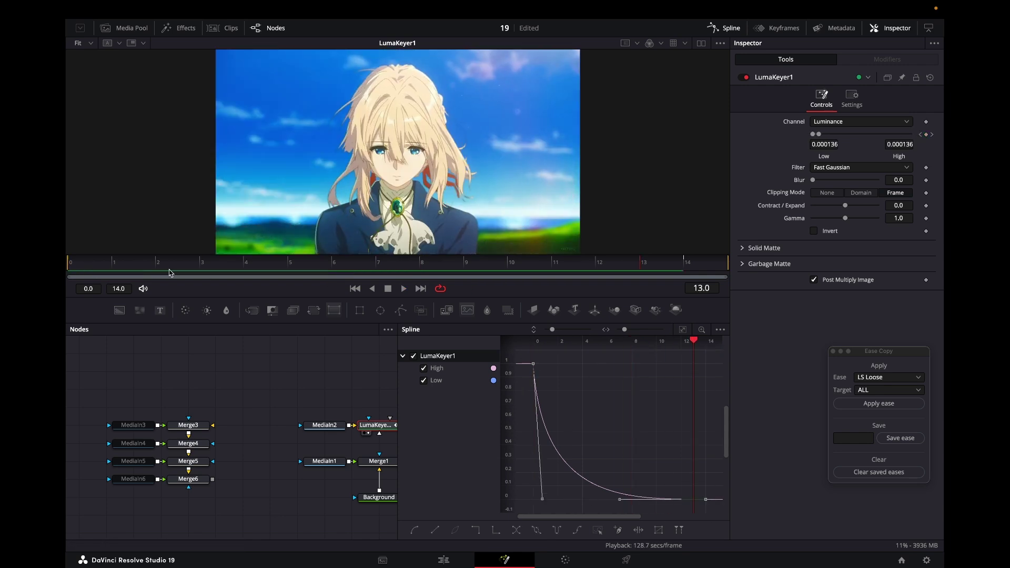
left_click_drag(185, 271, 79, 265)
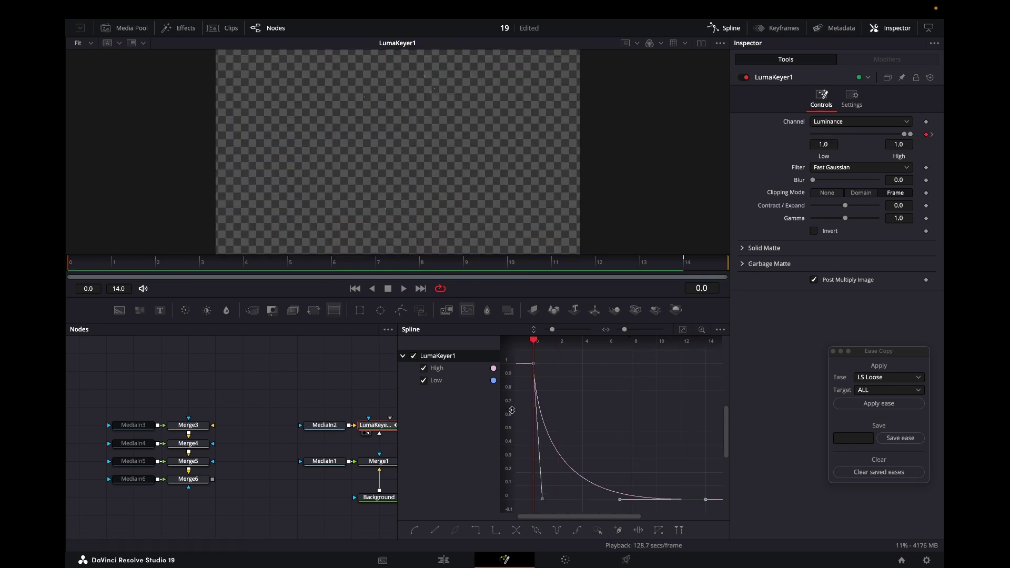
Step: Apply the Mid S 80 ease to all of the luma keyer's curves and play back the animation
left_click(862, 380)
left_click(878, 414)
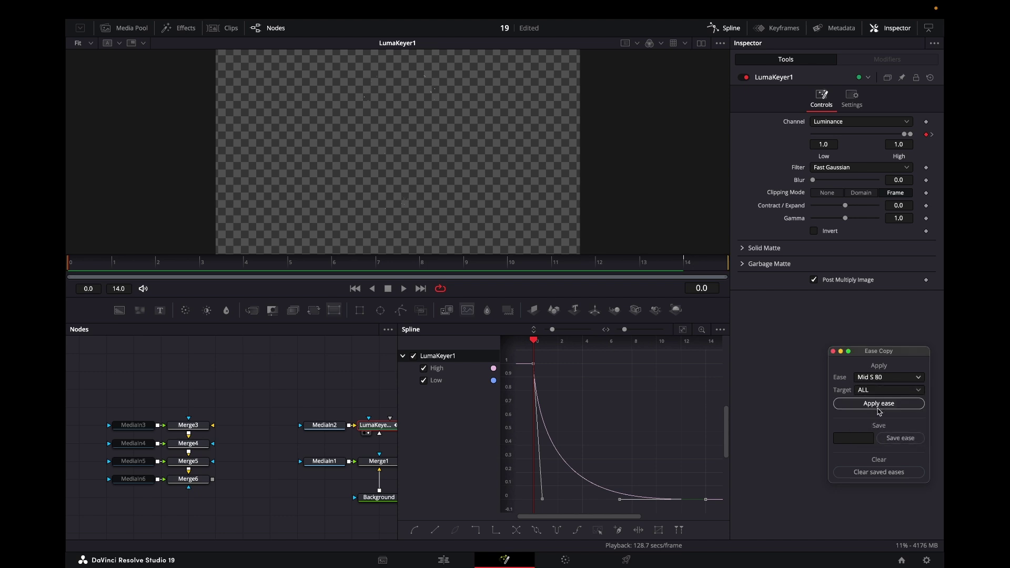
left_click(878, 404)
key("space")
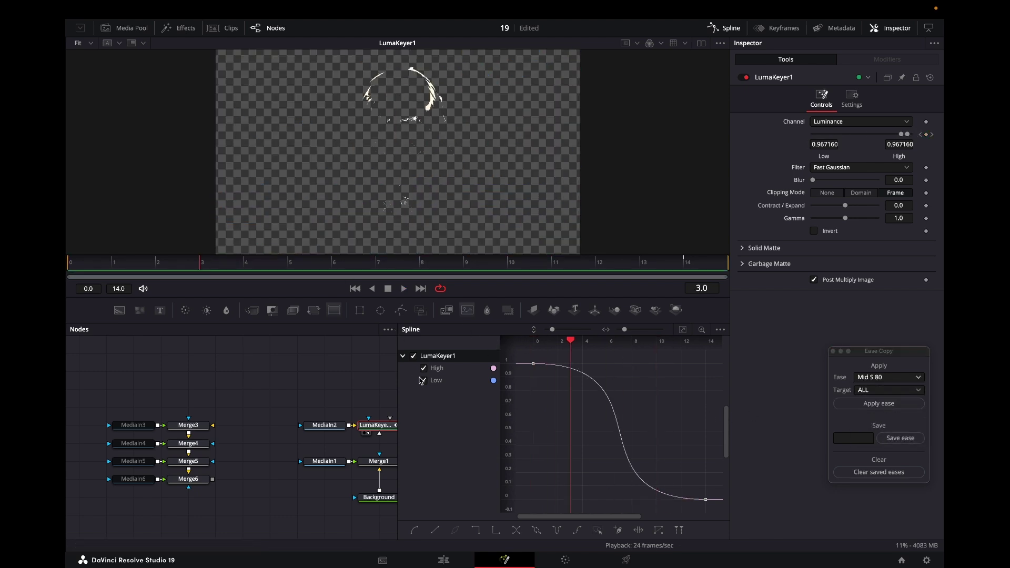
Step: Exclude the Low curve from editing, shift the High keyframes one frame later and scrub through the keyed result
left_click(422, 381)
key("super+a")
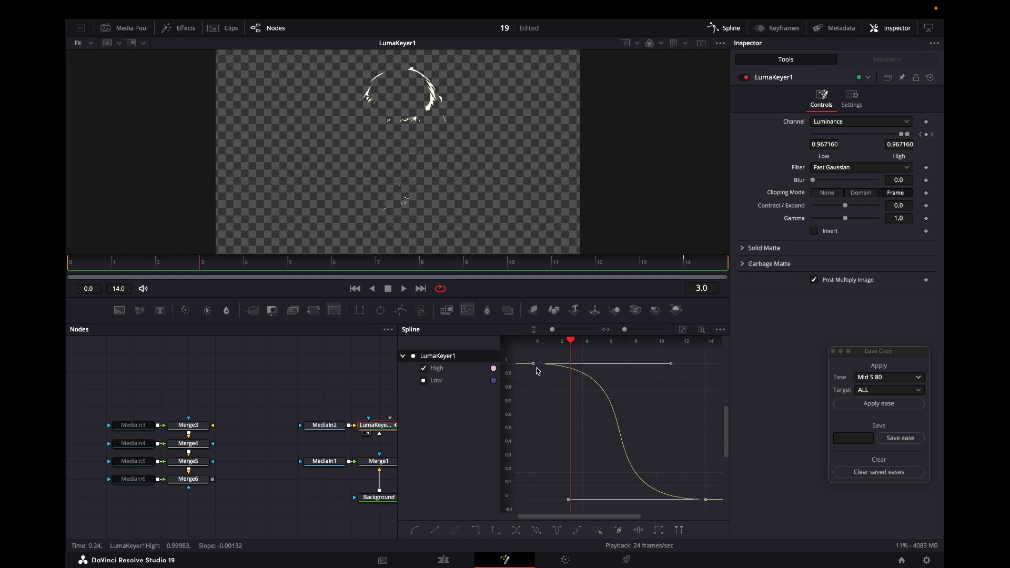
left_click_drag(532, 364, 544, 364)
left_click(539, 385)
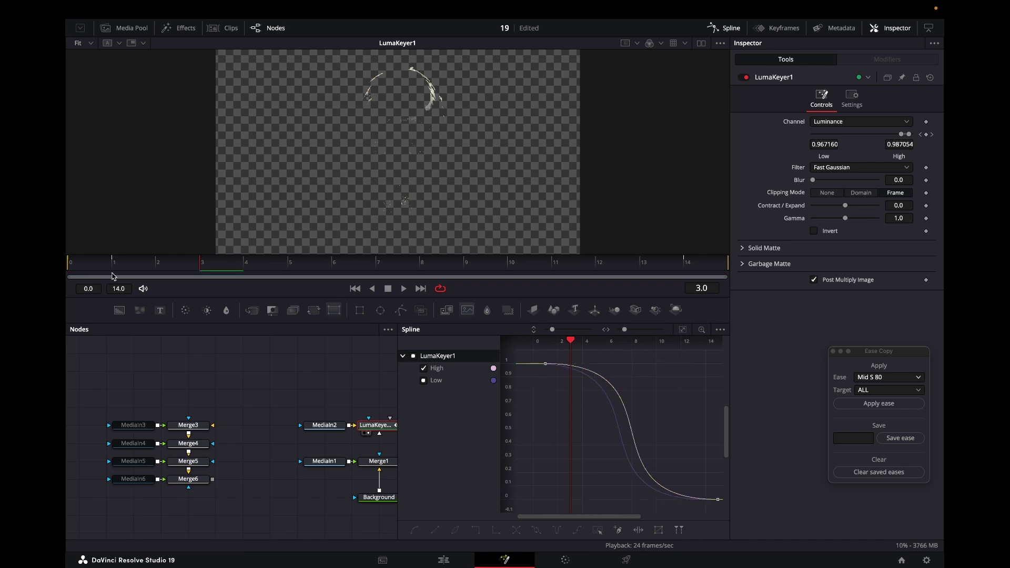
left_click_drag(112, 268, 300, 257)
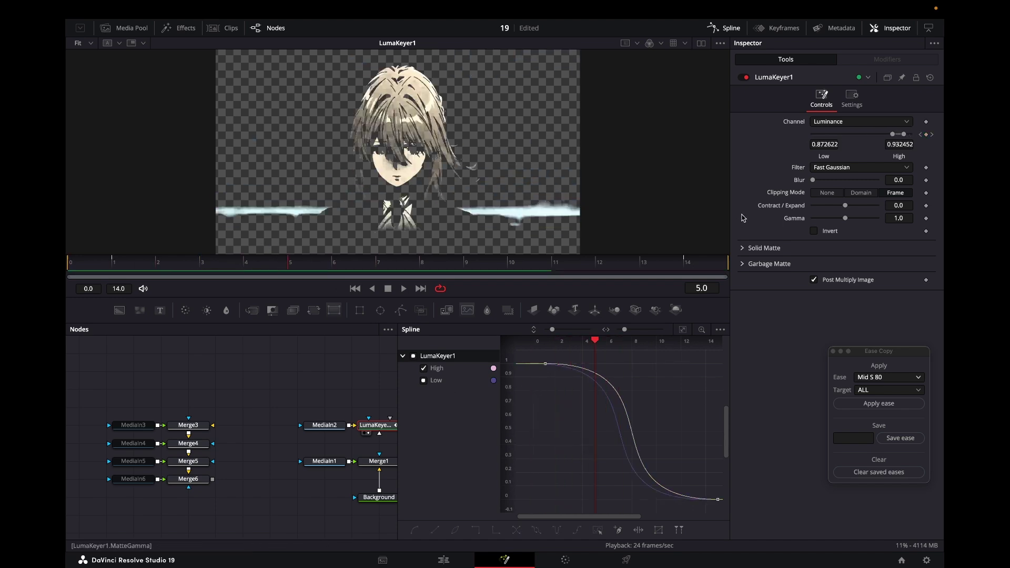
Step: Set the luma keyer's Blur to 1.0, check it in playback and close the Spline editor
left_click_drag(813, 180, 819, 180)
key("space")
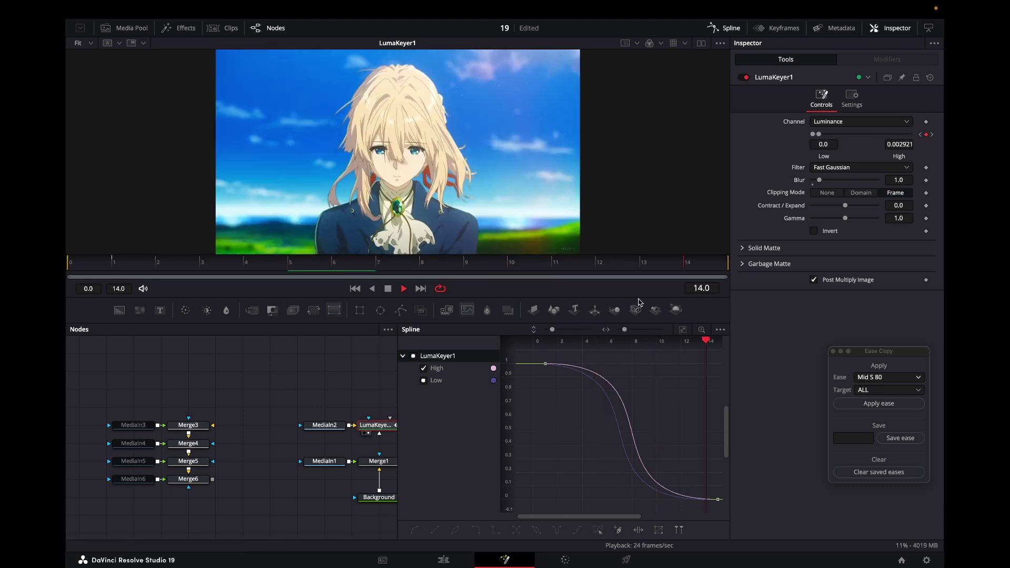
left_click(724, 28)
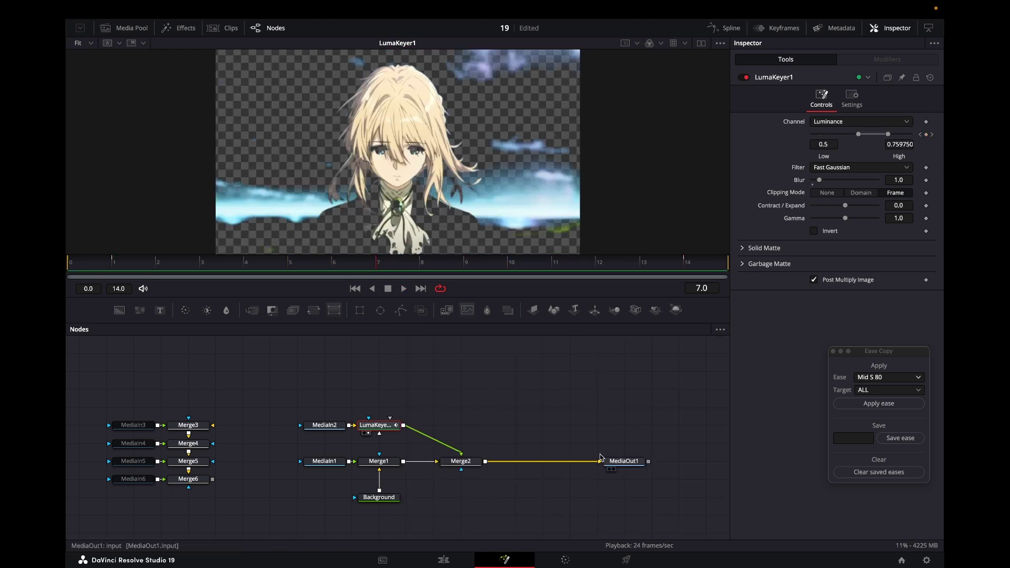
Step: Preview Merge2 and MediaOut1 in the viewer to check the combined transition
left_click(470, 461)
key("2")
left_click(625, 461)
key("1")
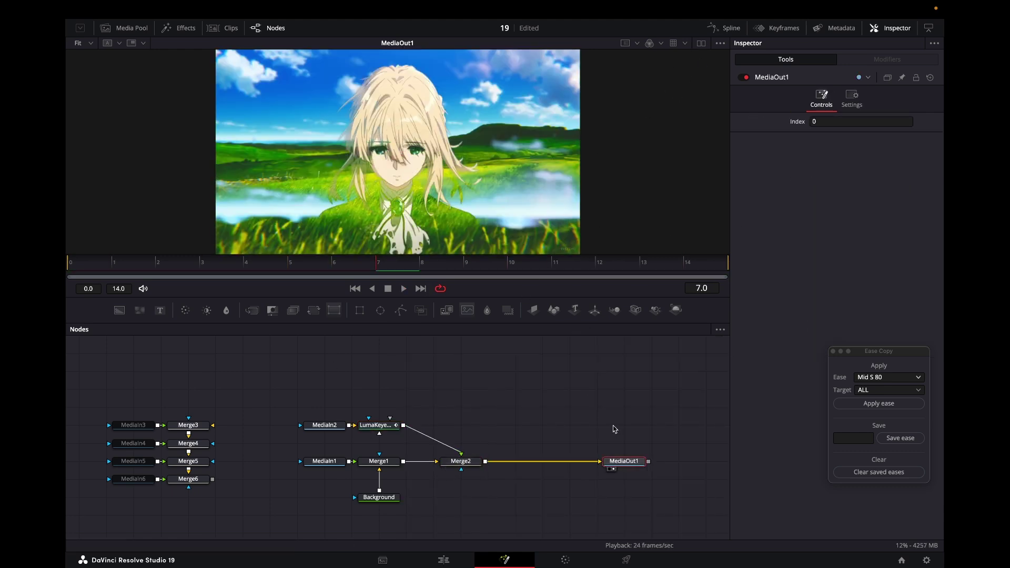
Step: Return to the Edit page and play the timeline from just before the Ref1 clip to review the transition between Compound Clips 1 and 2
left_click(443, 560)
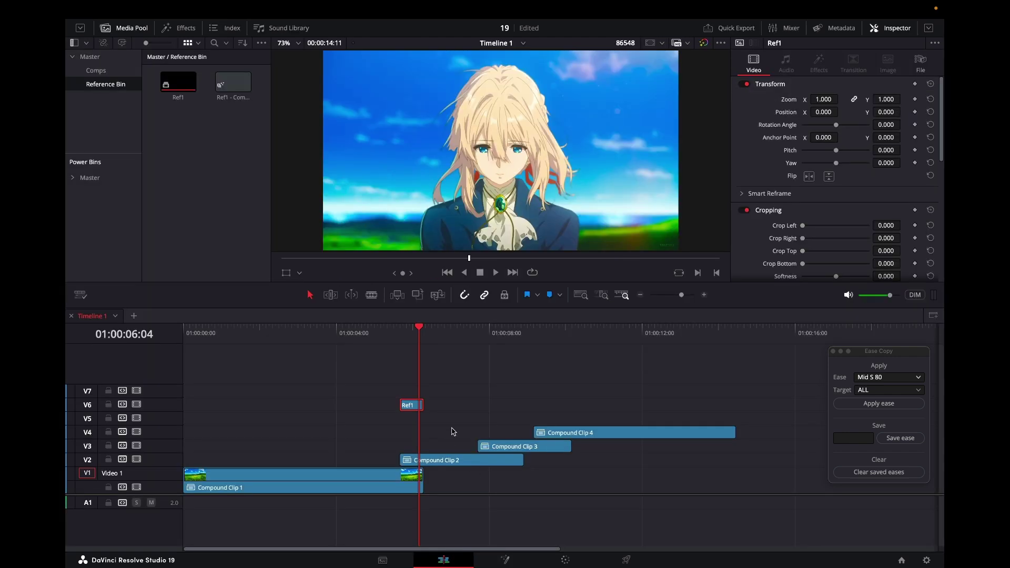
left_click_drag(394, 447, 438, 497)
left_click(462, 492)
left_click(453, 464)
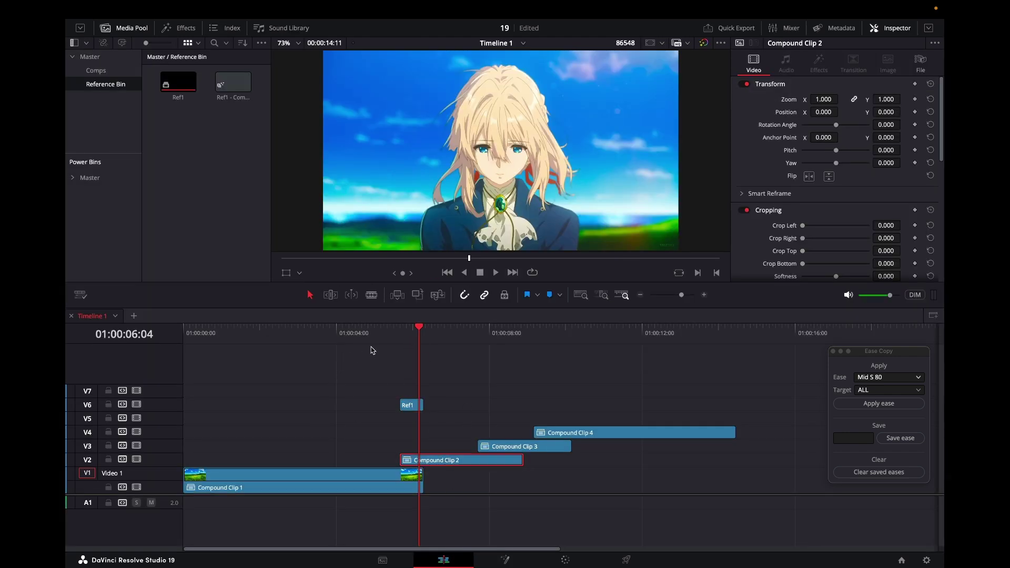
left_click_drag(399, 332, 394, 333)
left_click(415, 483)
left_click(475, 487)
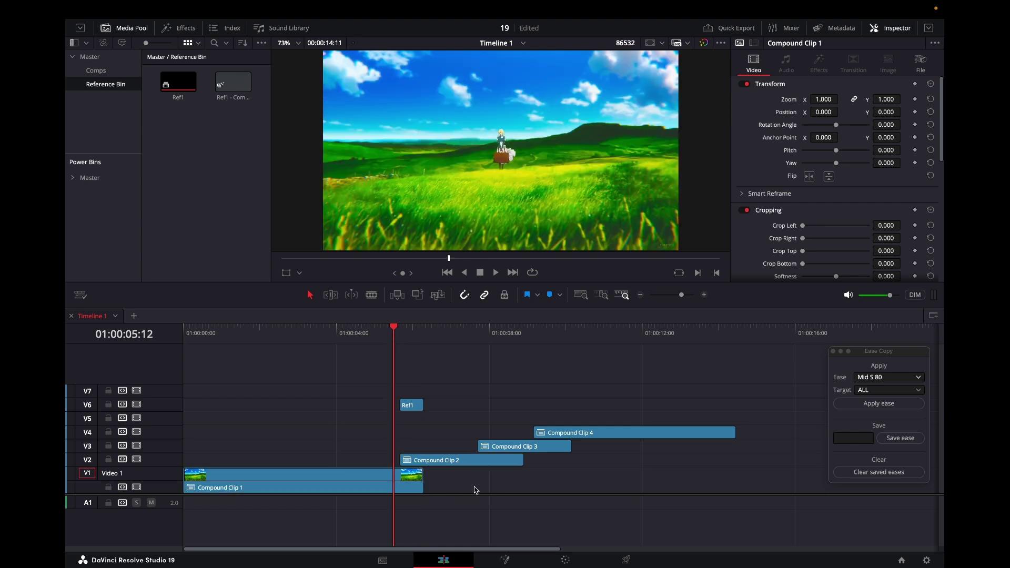
key("space")
key("space")
left_click(401, 332)
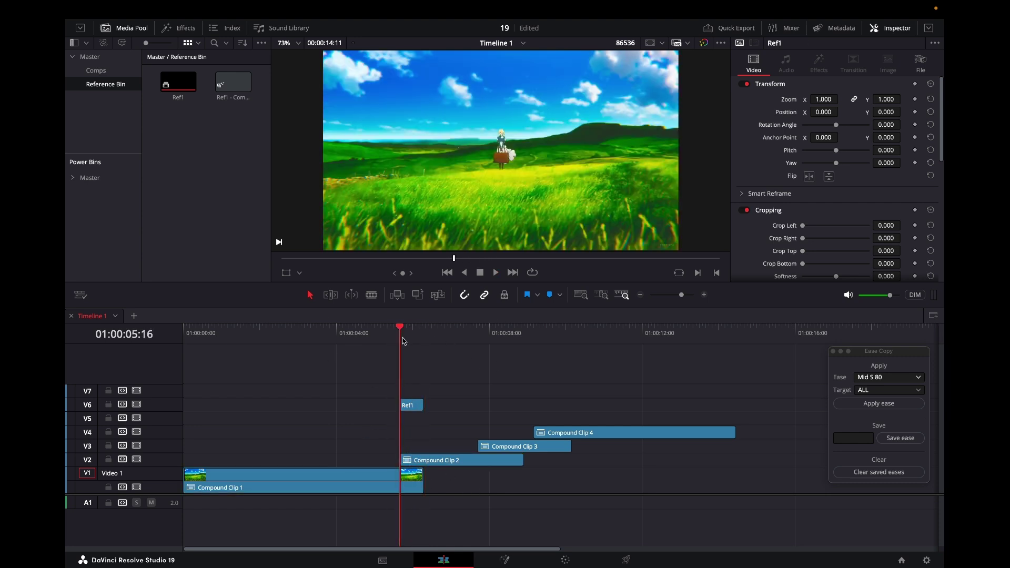
Step: Replay the transition on the timeline from about 01:00:03:19 and park the playhead at 01:00:05:16
key("space")
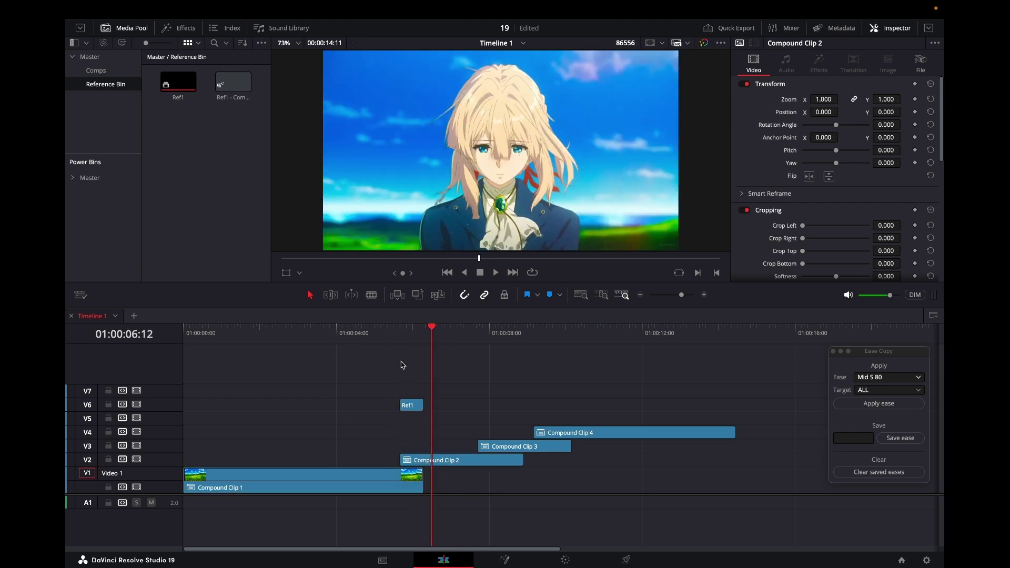
left_click(329, 334)
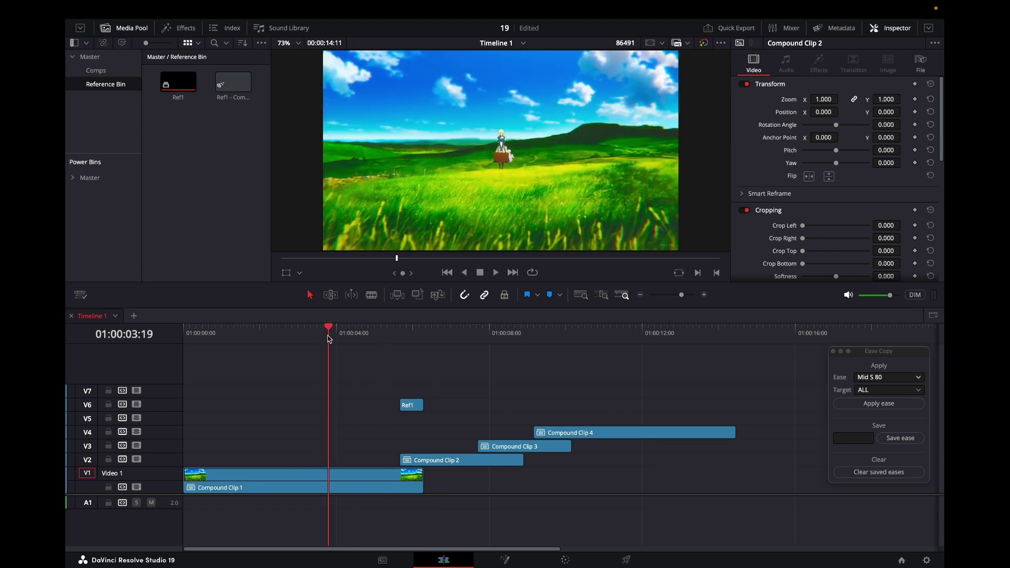
key("space")
key("space")
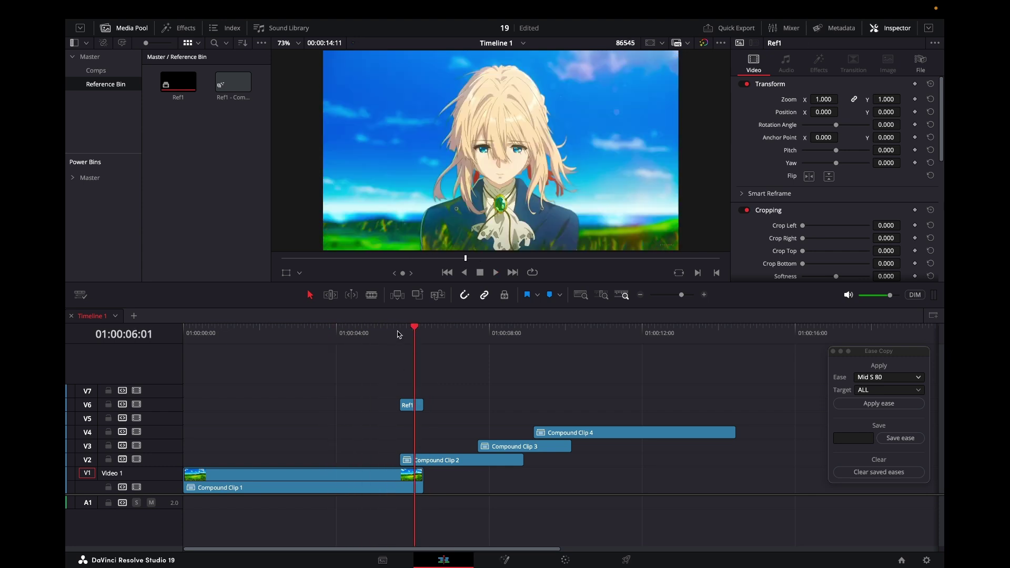
left_click(399, 334)
Step: Move the Ref1 clip up from track V6 to V7 and play through it to see its effect on the transition
left_click(412, 408)
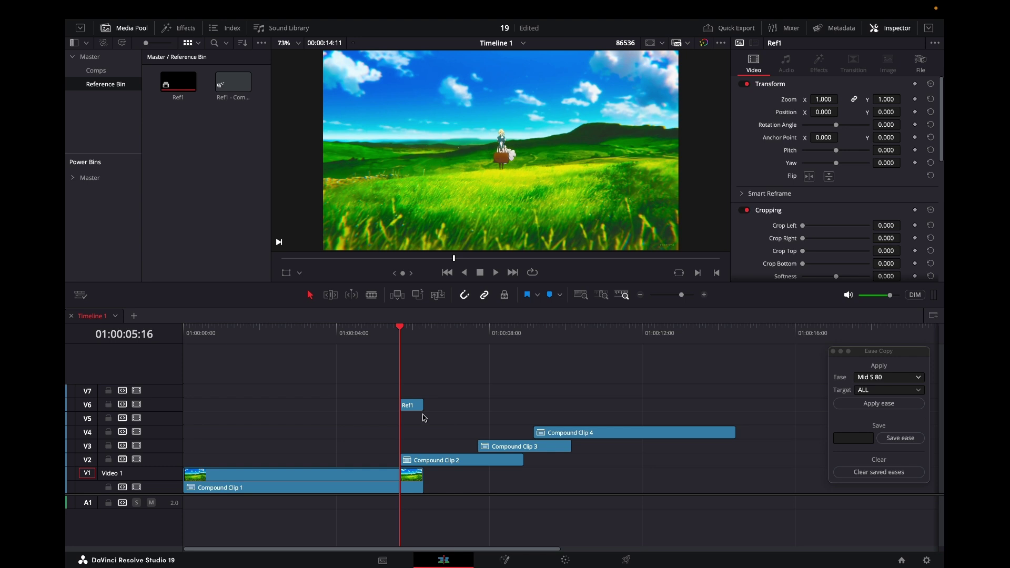
left_click_drag(413, 403, 412, 392)
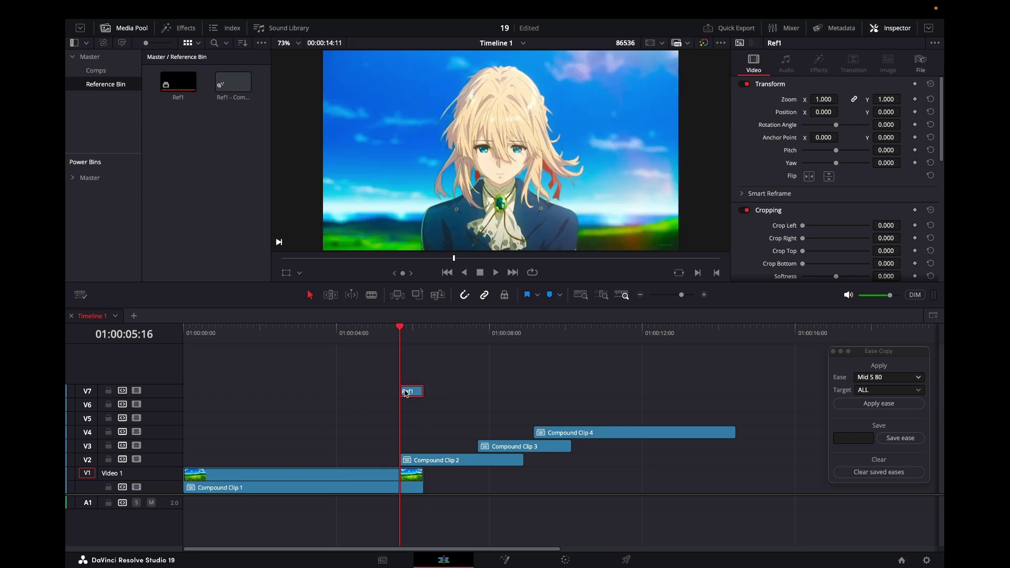
key("space")
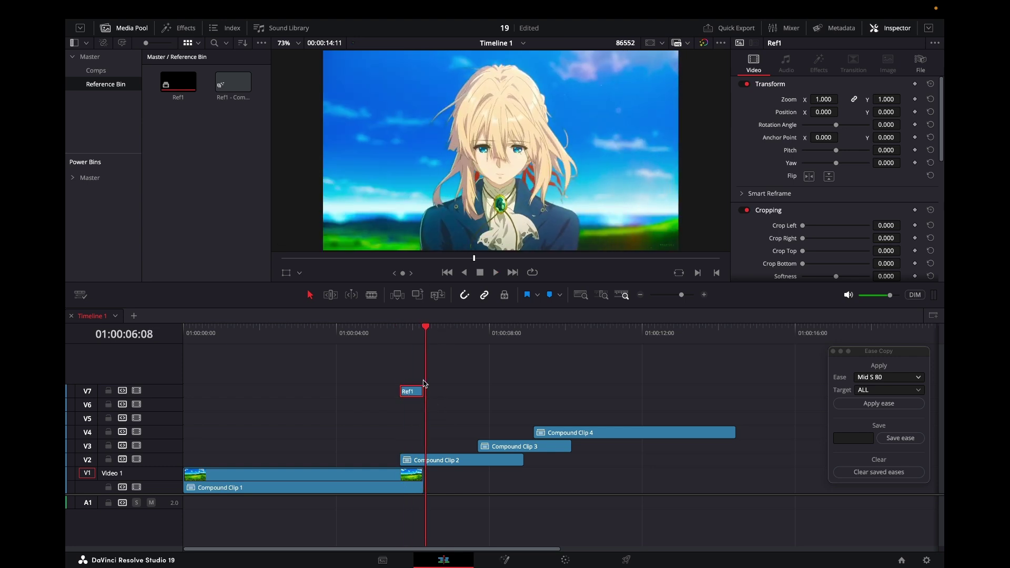
Step: Open the Ref1 composition in Fusion, preview MediaIn2 and MediaOut1 in the viewer, and return to the Edit page
key("j")
key("shift+5")
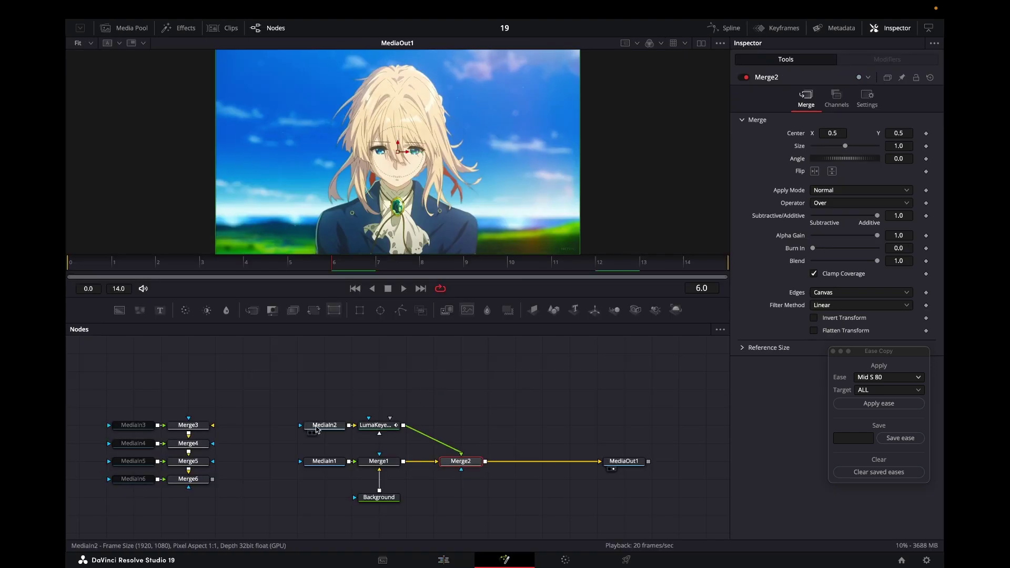
left_click_drag(324, 425, 340, 228)
left_click(605, 466)
key("1")
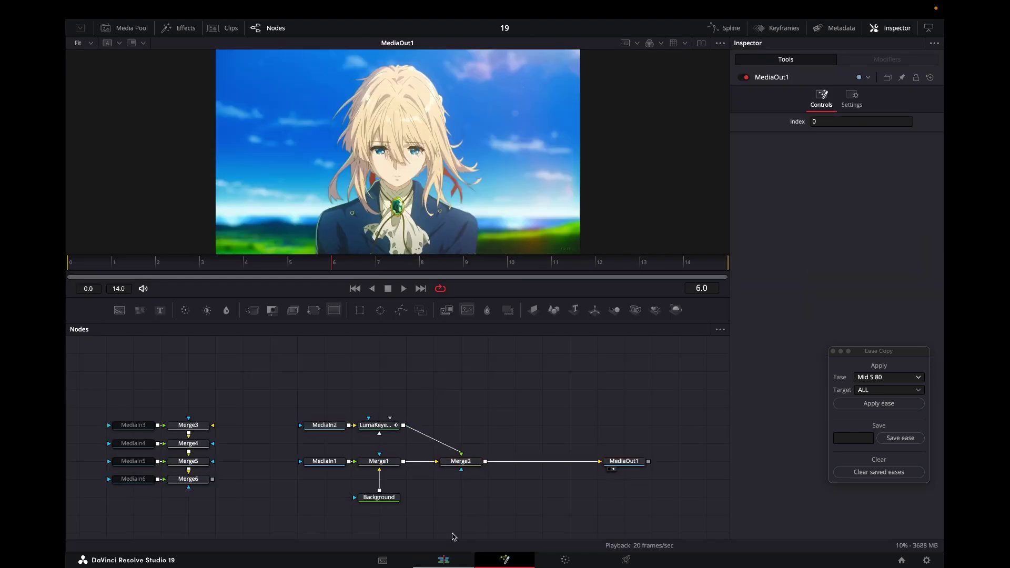
left_click(444, 559)
Step: Move the Ref1 clip back down to track V6 at 01:00:05:16 and play through the transition
scroll(475, 394, "up", 3)
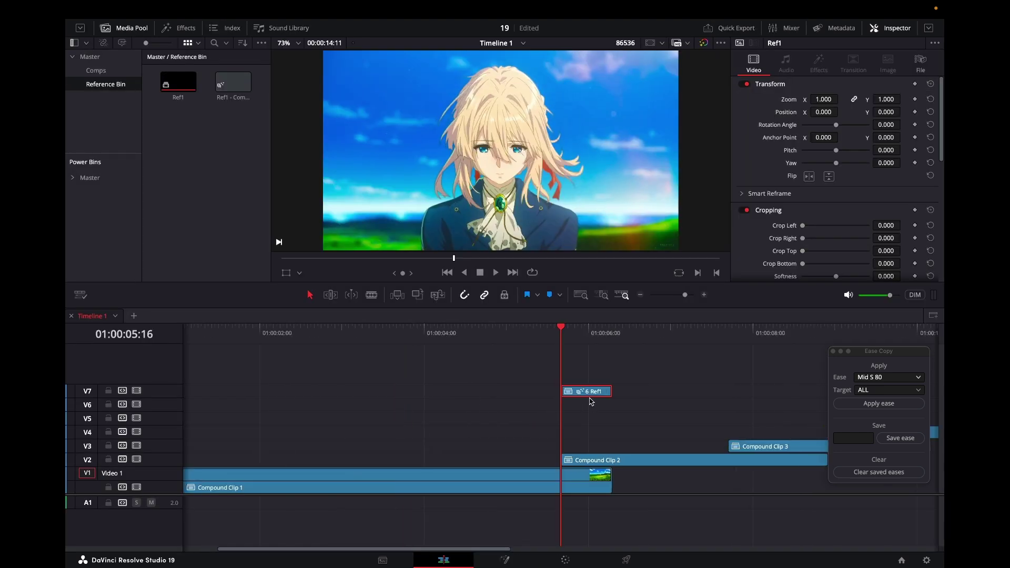
left_click_drag(591, 397, 592, 405)
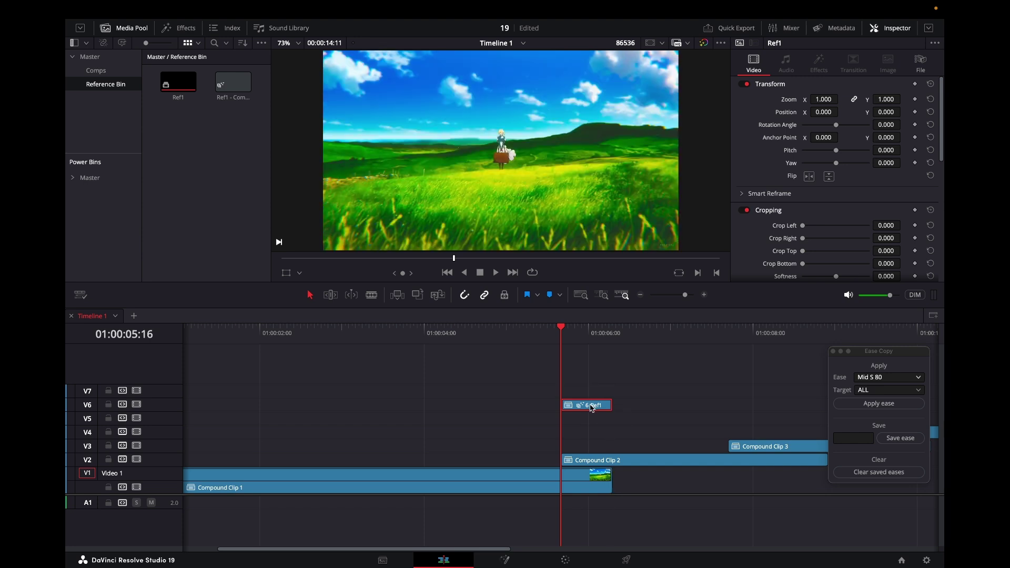
left_click(748, 361)
key("Left")
key("Left")
key("space")
key("space")
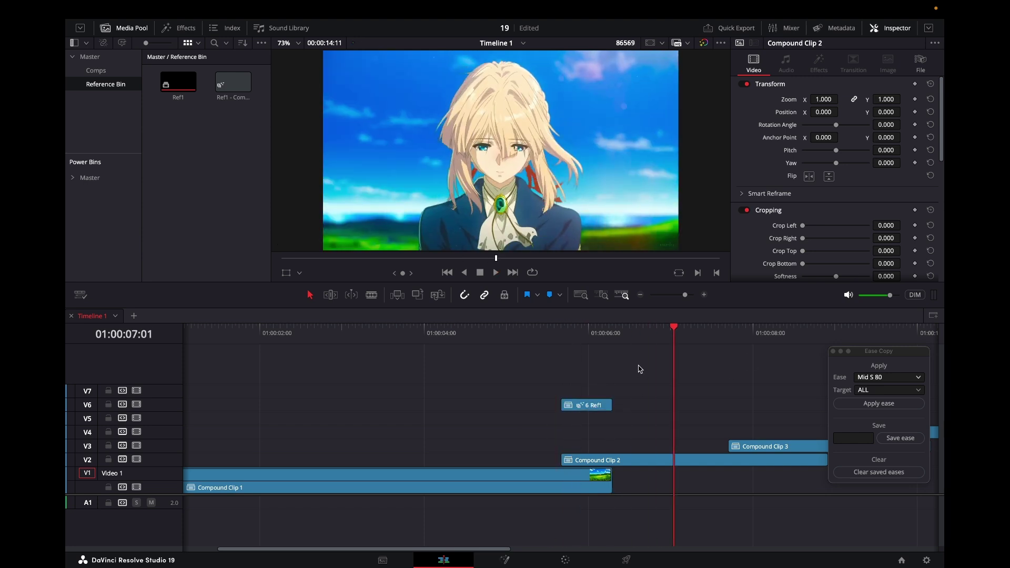
Step: Try the Ref1 clip on track V3, directly above Compound Clip 2, and play through it
left_click(568, 345)
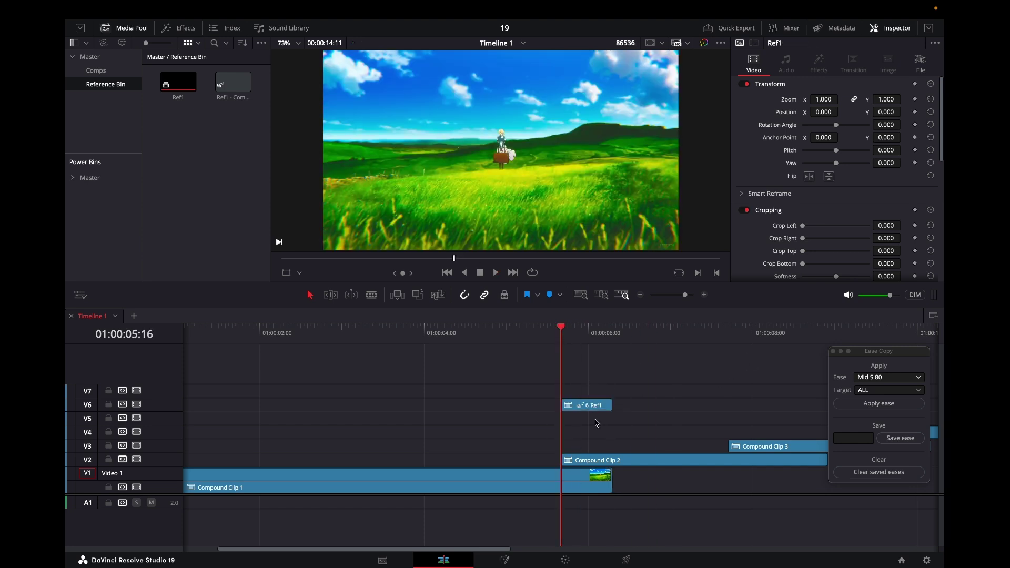
left_click_drag(595, 407, 595, 484)
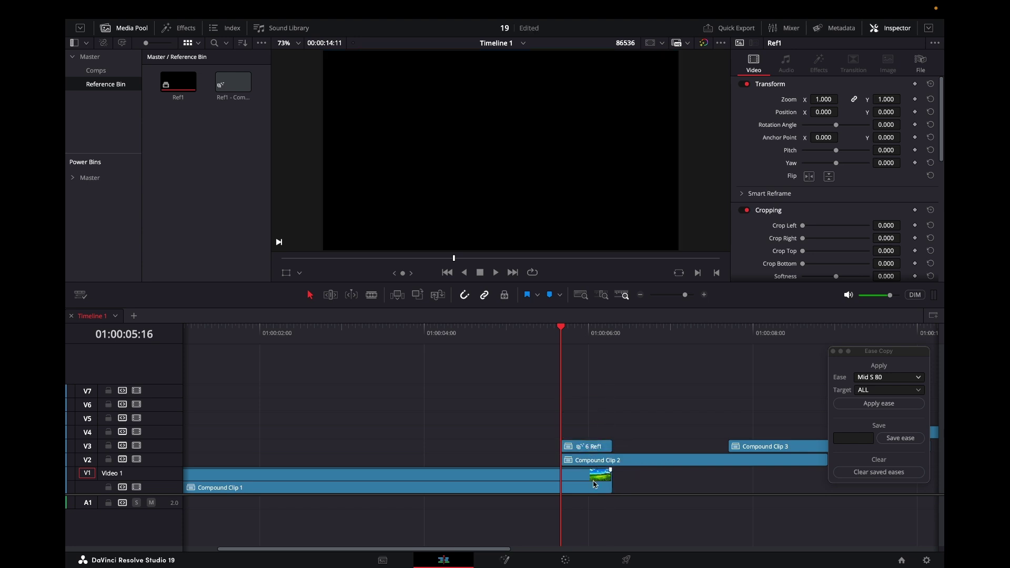
key("space")
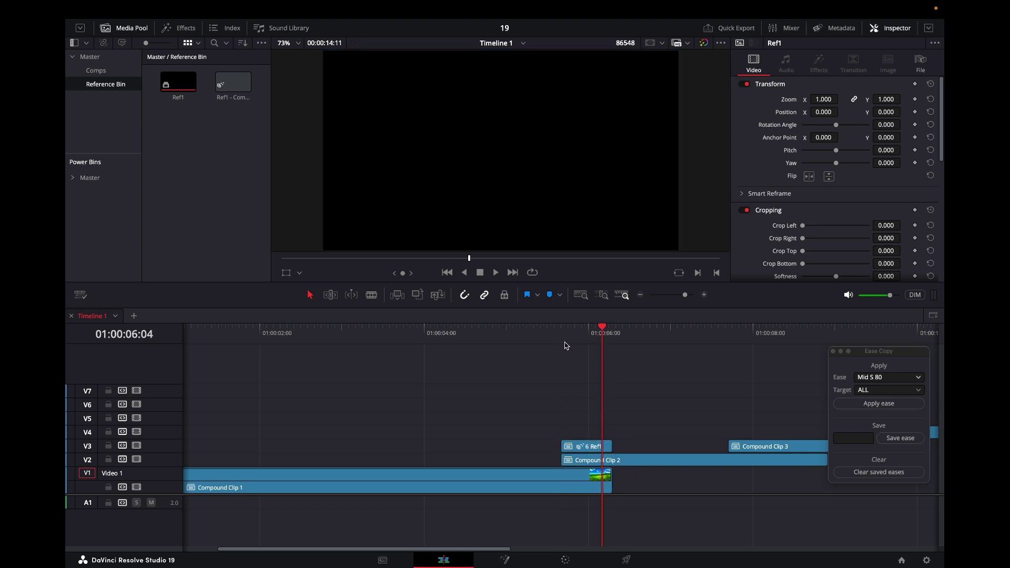
Step: Undo the Ref1 clip's last track move and replay the transition from before the clip
left_click(490, 337)
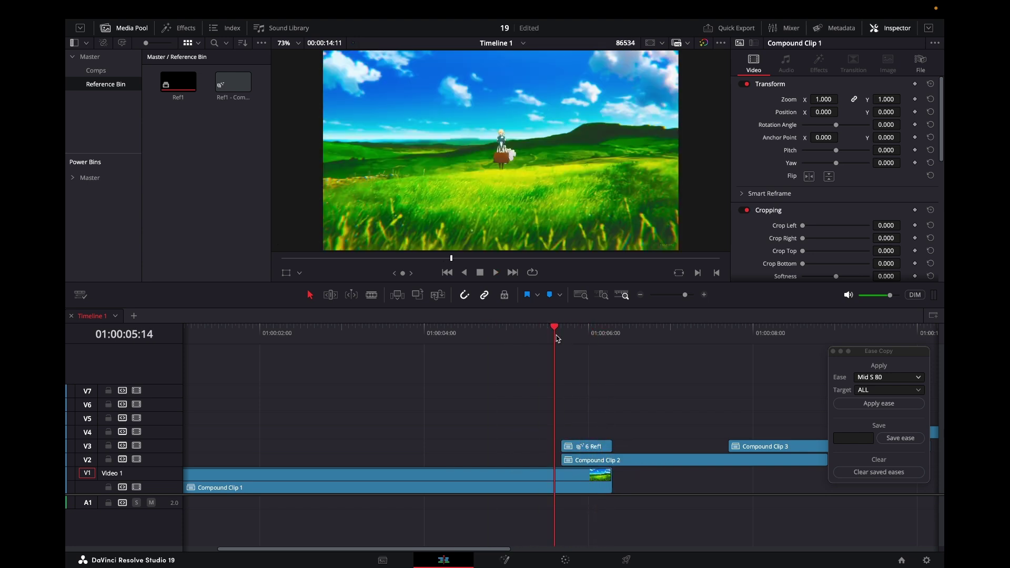
key("ctrl+z")
key("space")
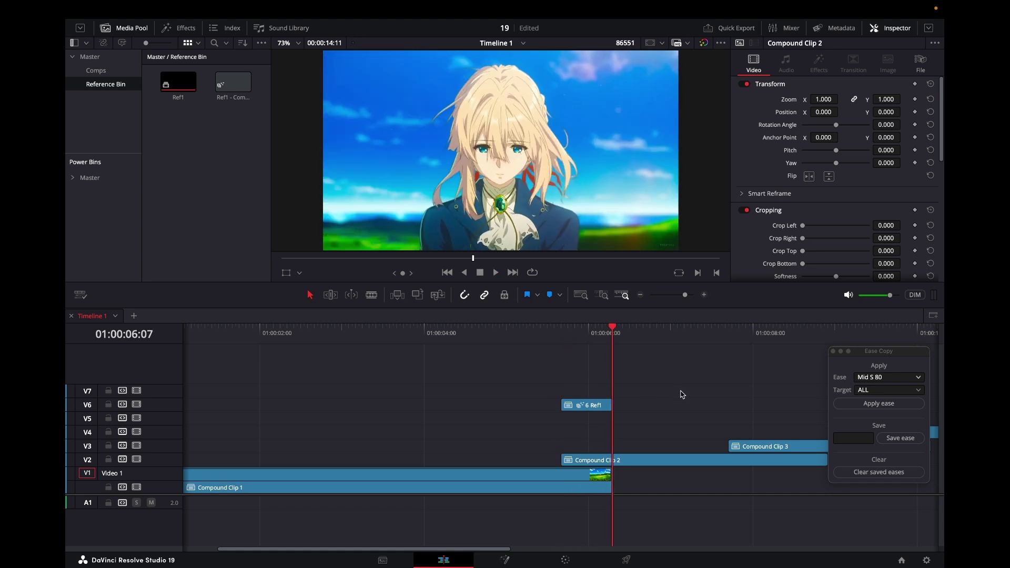
Step: Close the floating Ease Copy window
left_click(834, 352)
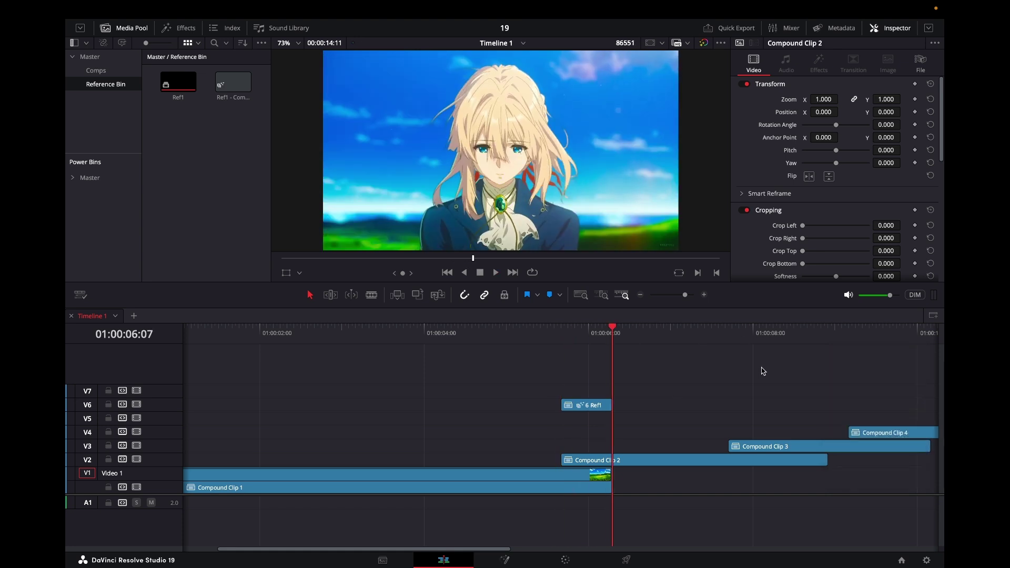